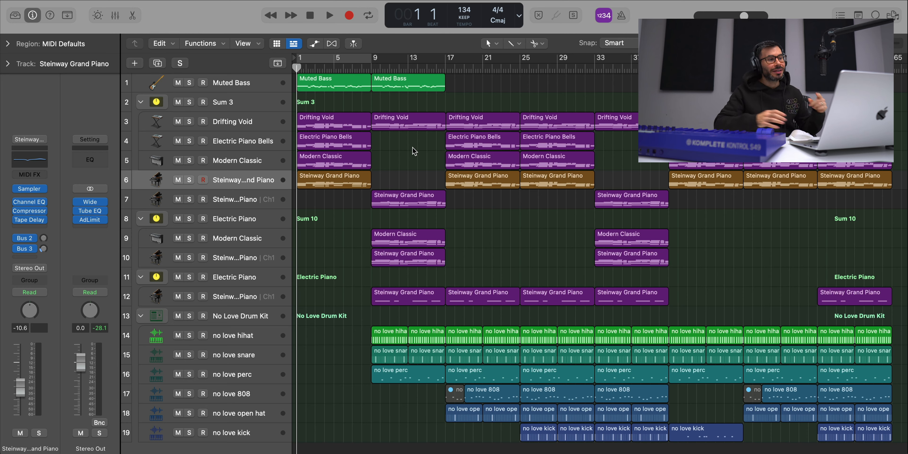
Step: Solo the Steinway Grand Piano track, play its first region in the Piano Roll and look up its Library patch
{"action": "left_click", "coordinate": [203, 176]}
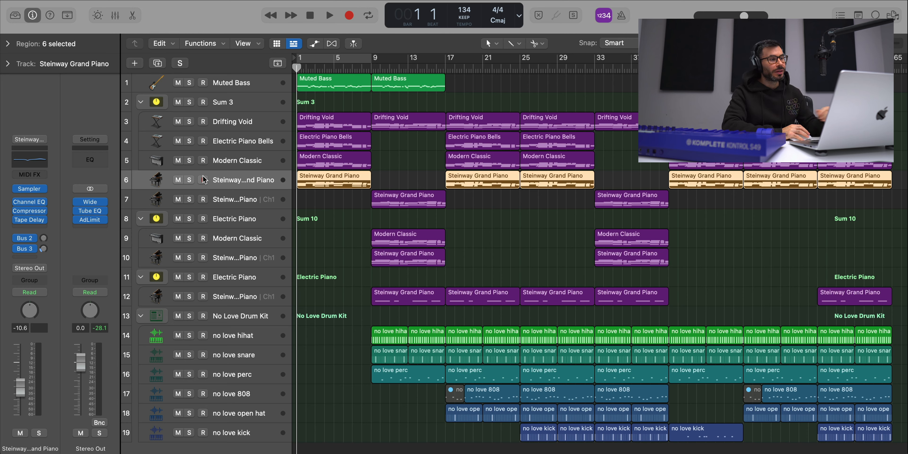
{"action": "left_click", "coordinate": [189, 180]}
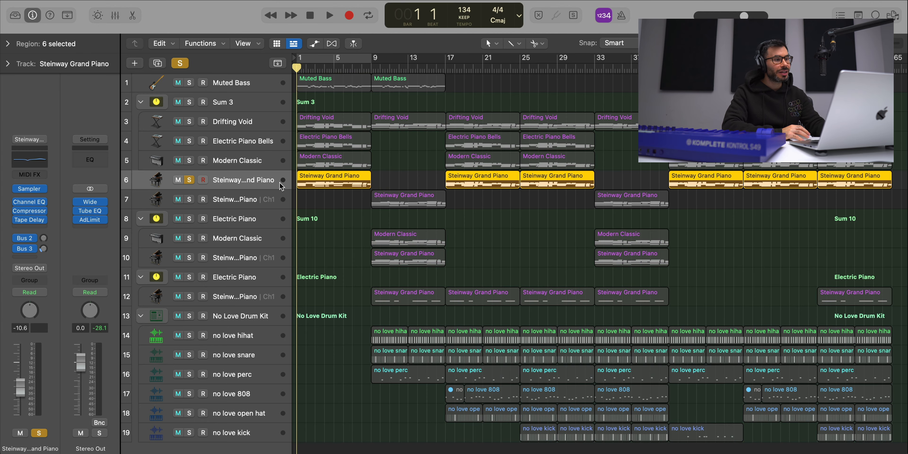
{"action": "double_click", "coordinate": [334, 184]}
{"action": "key", "text": "space"}
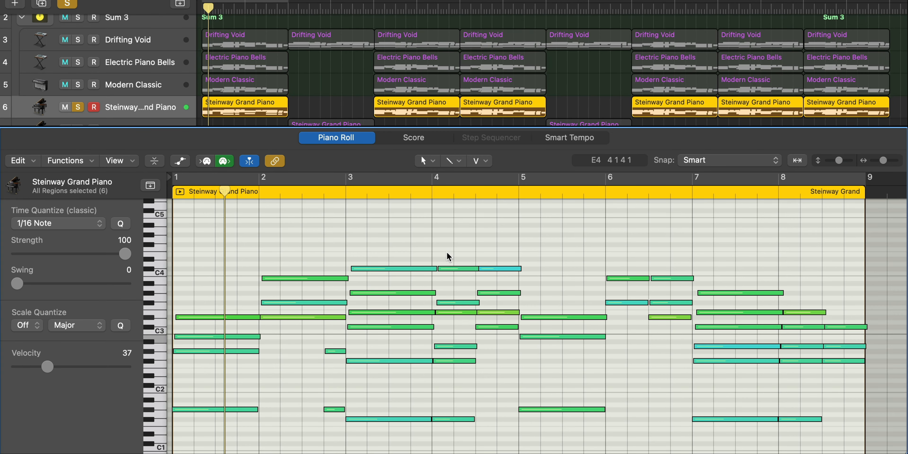
{"action": "scroll", "coordinate": [447, 252], "scroll_direction": "down", "scroll_amount": 1}
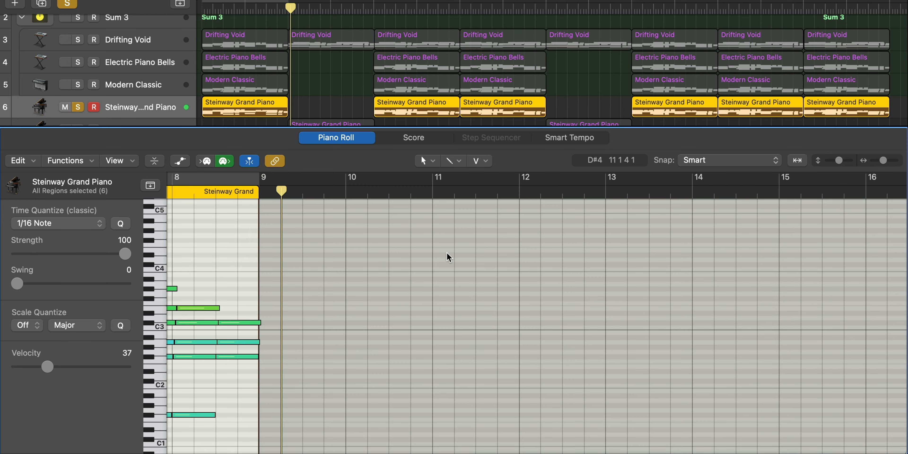
{"action": "key", "text": "space"}
{"action": "key", "text": "p"}
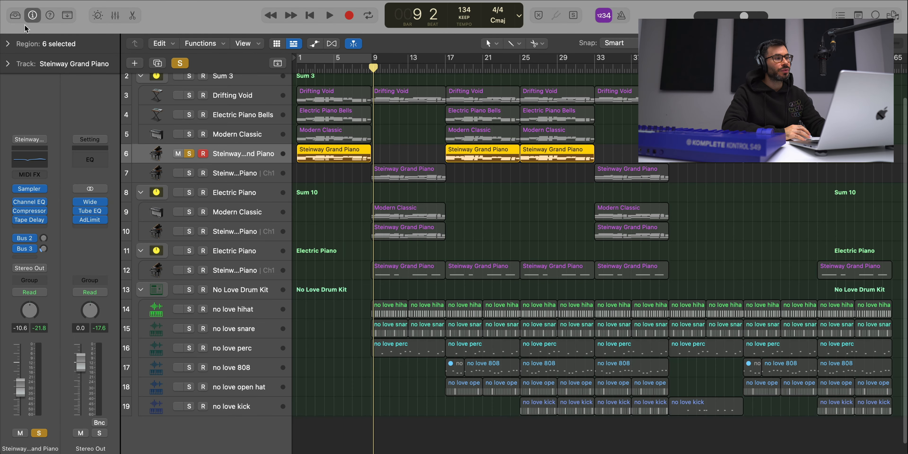
{"action": "left_click", "coordinate": [15, 15]}
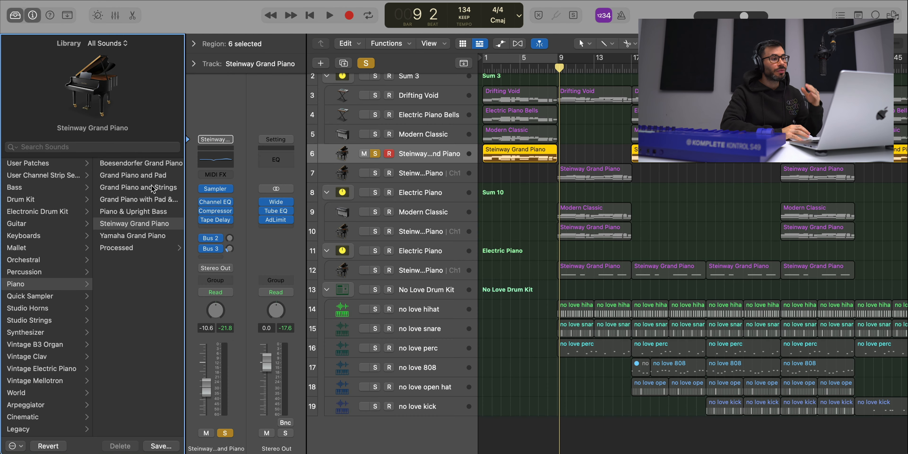
{"action": "left_click", "coordinate": [16, 17]}
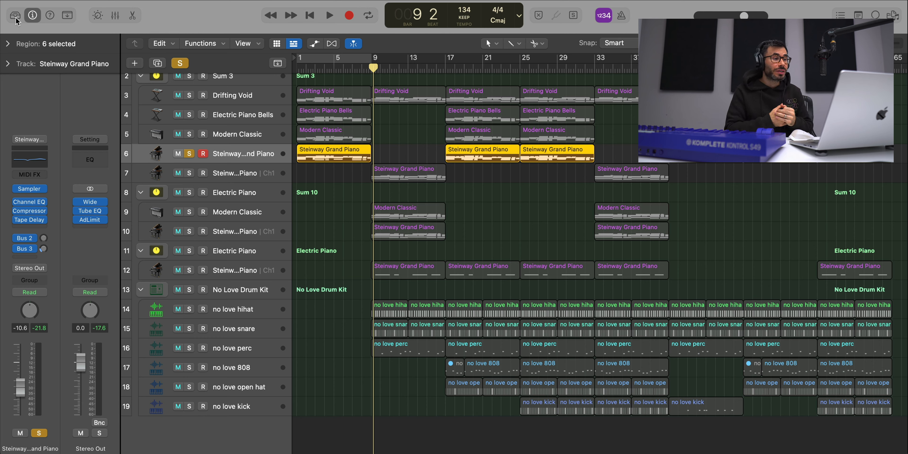
Step: Solo only the Modern Classic track in Sum 3 and play it with a cycle range from bar 1 to 9
{"action": "left_click", "coordinate": [189, 133]}
{"action": "left_click", "coordinate": [231, 135]}
{"action": "left_click", "coordinate": [308, 60]}
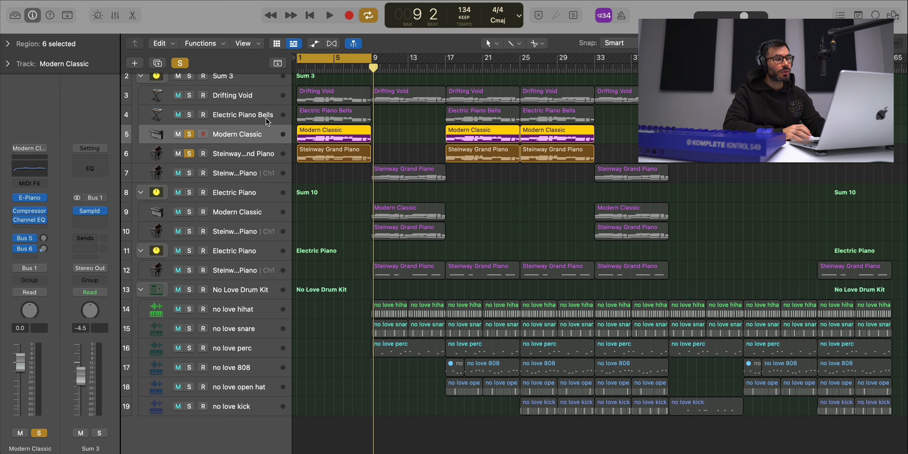
{"action": "left_click", "coordinate": [191, 153]}
{"action": "key", "text": "space"}
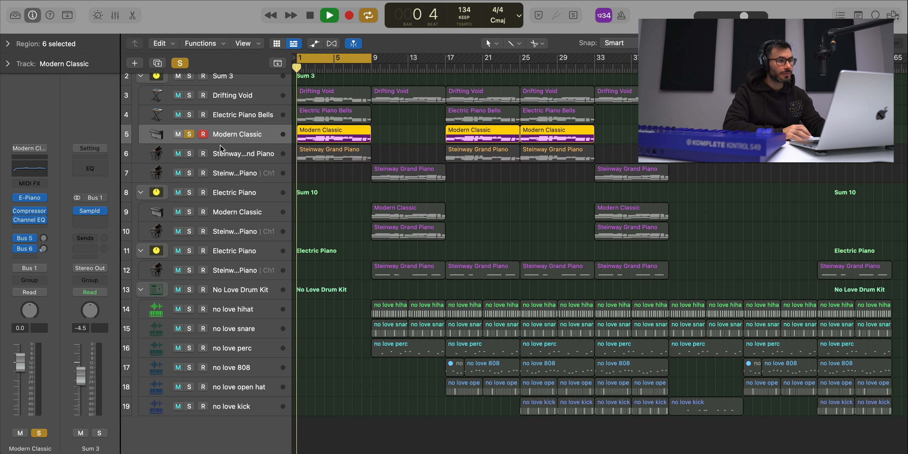
Step: Examine the first Modern Classic region's notes in the Piano Roll and its patch in the Library during playback
{"action": "double_click", "coordinate": [321, 133]}
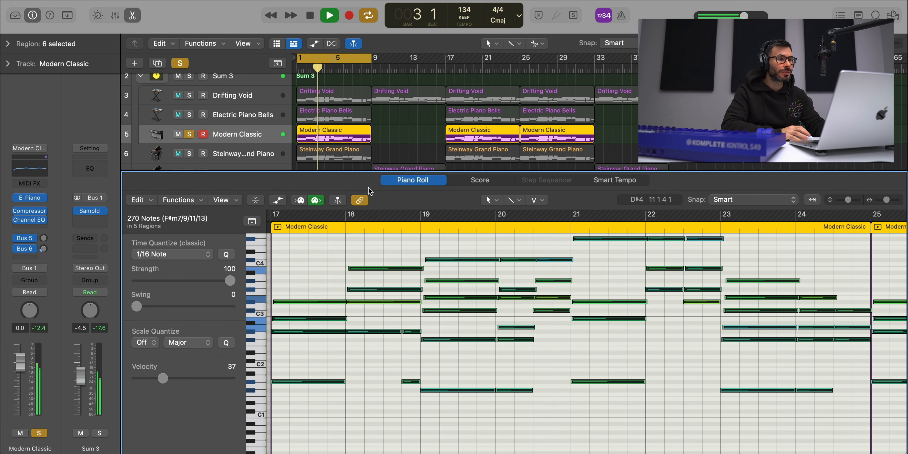
{"action": "left_click", "coordinate": [353, 136]}
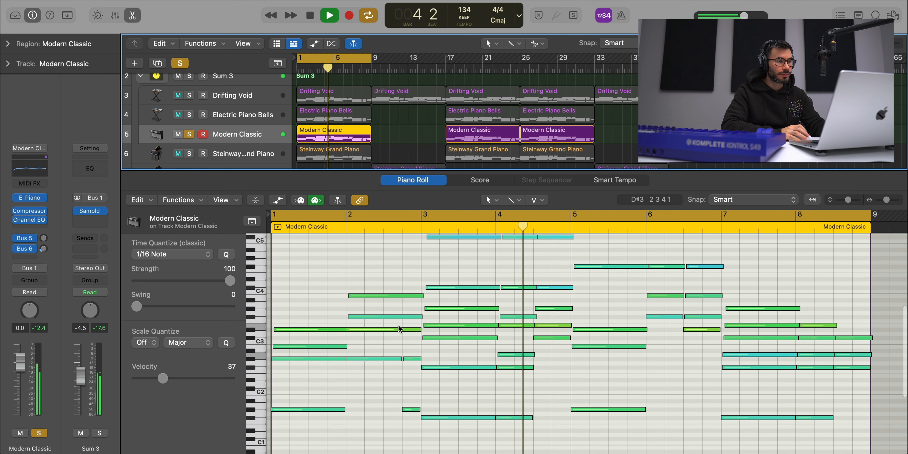
{"action": "scroll", "coordinate": [398, 324], "scroll_direction": "up", "scroll_amount": 3}
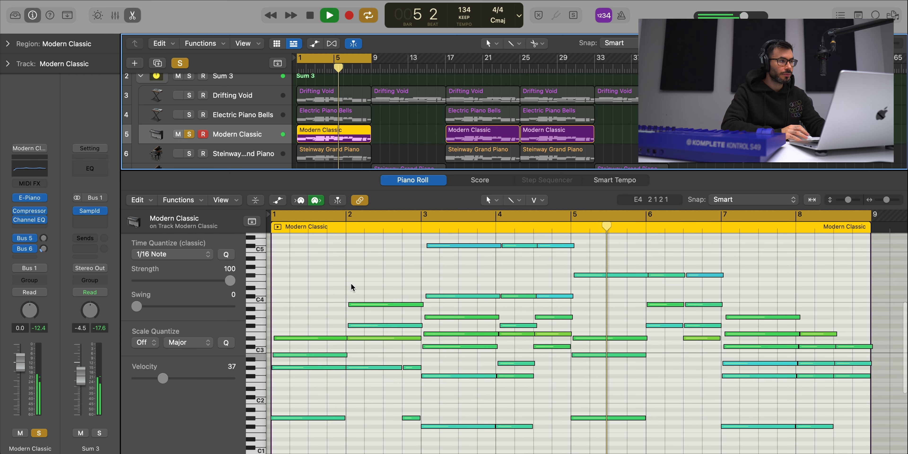
{"action": "left_click", "coordinate": [15, 15]}
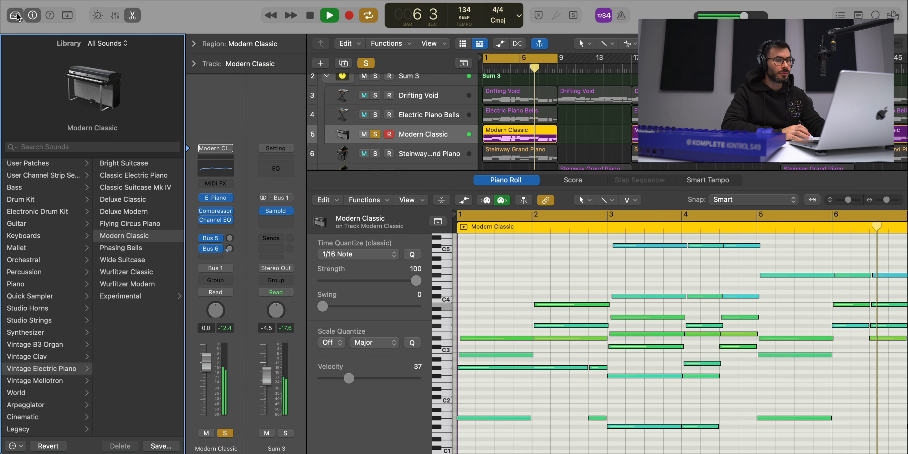
{"action": "scroll", "coordinate": [567, 335], "scroll_direction": "down", "scroll_amount": 5}
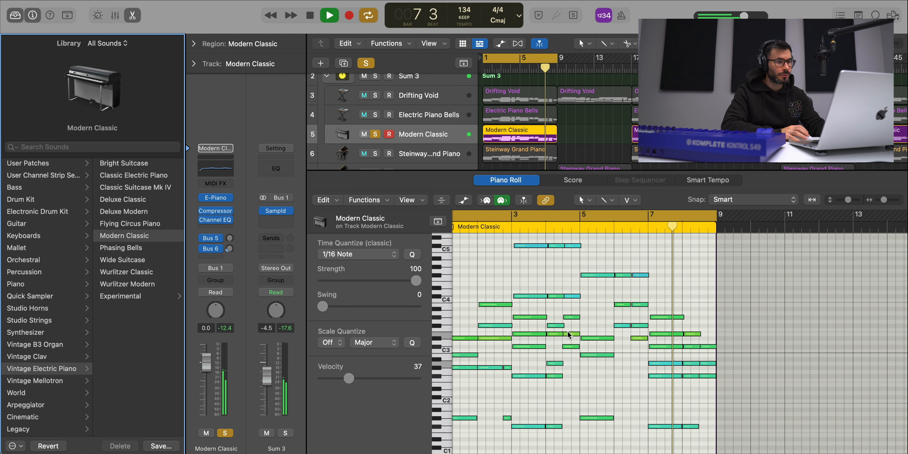
{"action": "scroll", "coordinate": [568, 334], "scroll_direction": "up", "scroll_amount": 1}
{"action": "key", "text": "space"}
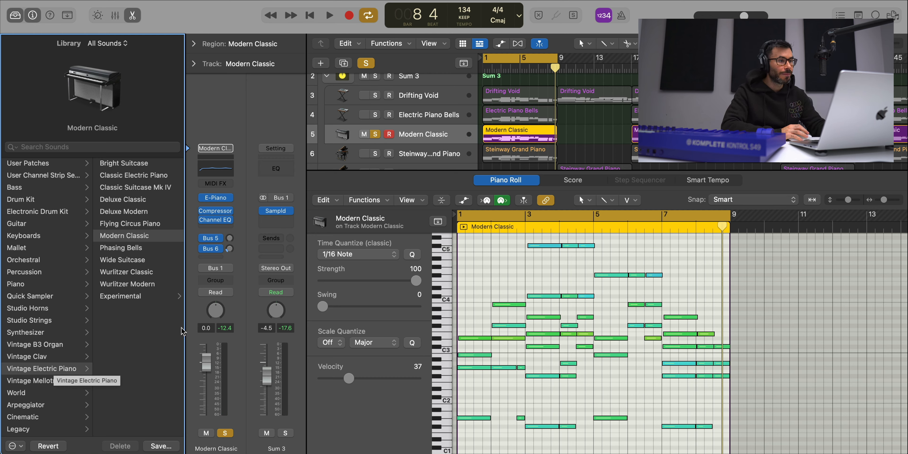
Step: Solo only the Electric Piano Bells track and play it
{"action": "left_click", "coordinate": [409, 122]}
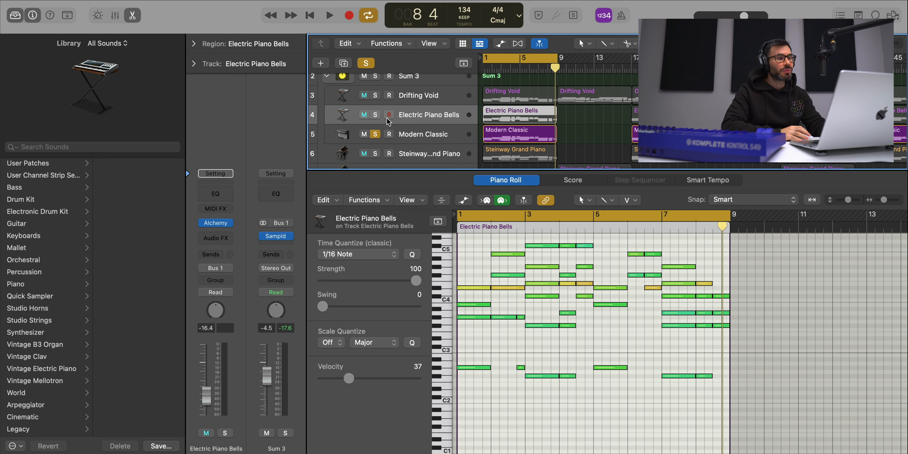
{"action": "left_click", "coordinate": [375, 115]}
{"action": "key", "text": "space"}
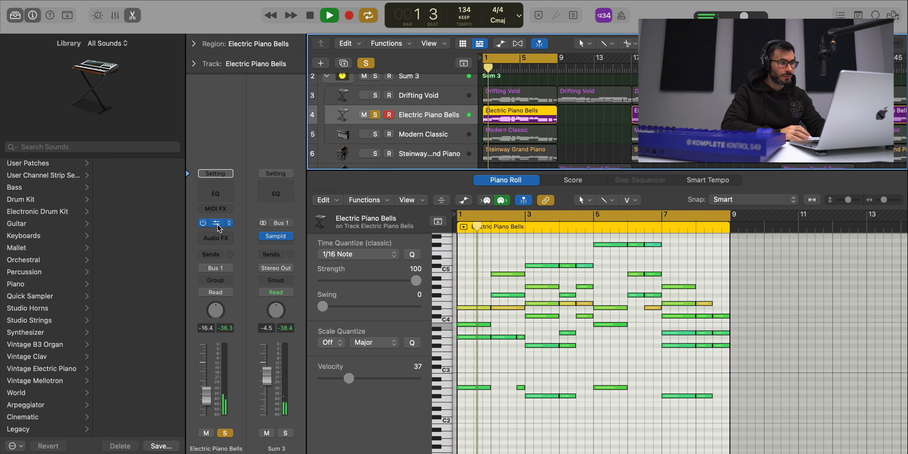
Step: Inspect the Electric Piano Bells preset in Alchemy, shrinking the plug-in window to fit the screen, and close it
{"action": "left_click", "coordinate": [216, 223]}
{"action": "left_click_drag", "start_coordinate": [511, 44], "coordinate": [481, 27]}
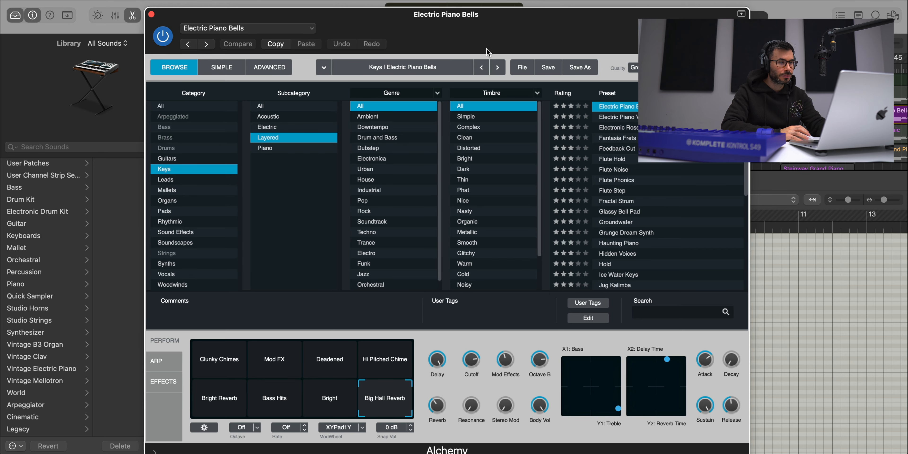
{"action": "left_click_drag", "start_coordinate": [750, 453], "coordinate": [722, 444]}
{"action": "left_click_drag", "start_coordinate": [492, 17], "coordinate": [501, 13]}
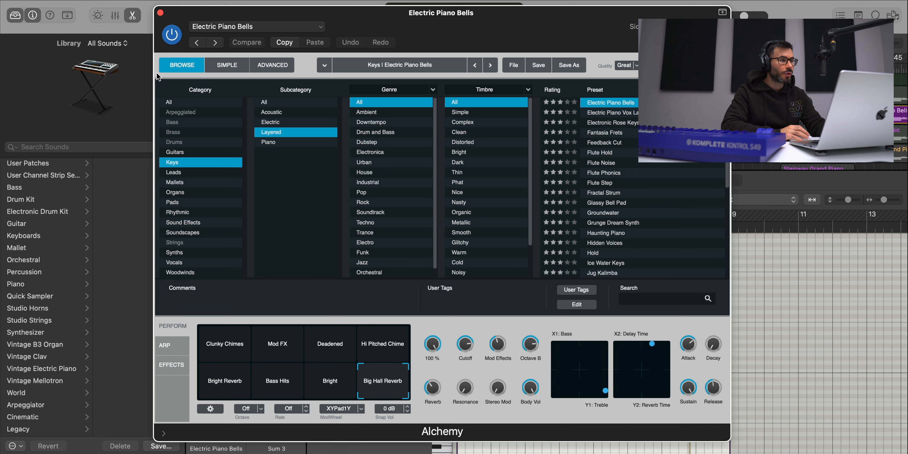
{"action": "left_click", "coordinate": [160, 12]}
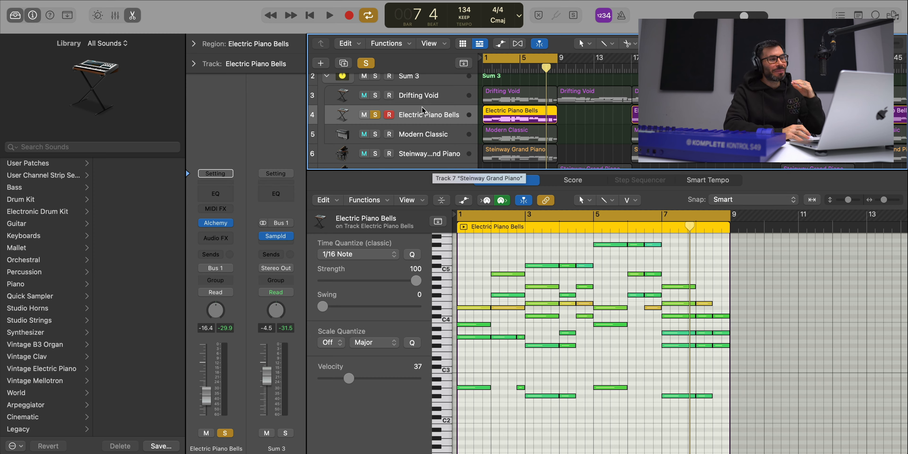
Step: Solo only the Drifting Void track, select its first region and play it
{"action": "left_click", "coordinate": [374, 96], "text": "alt"}
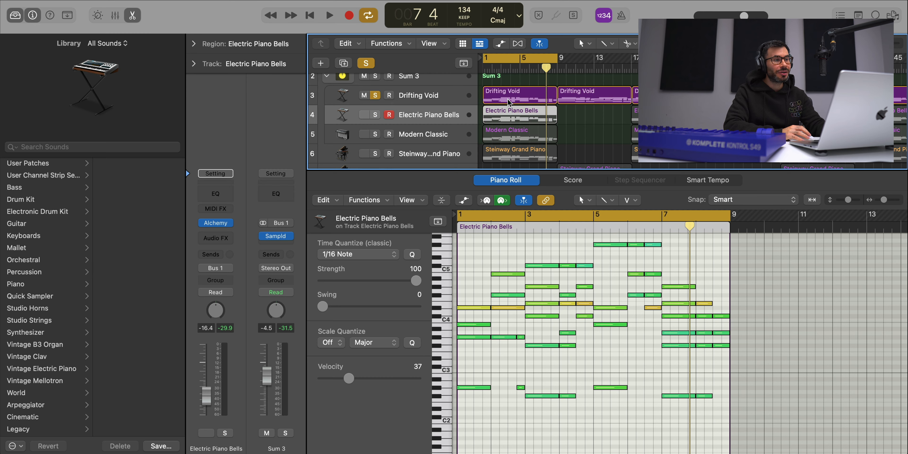
{"action": "left_click", "coordinate": [516, 98]}
{"action": "key", "text": "space"}
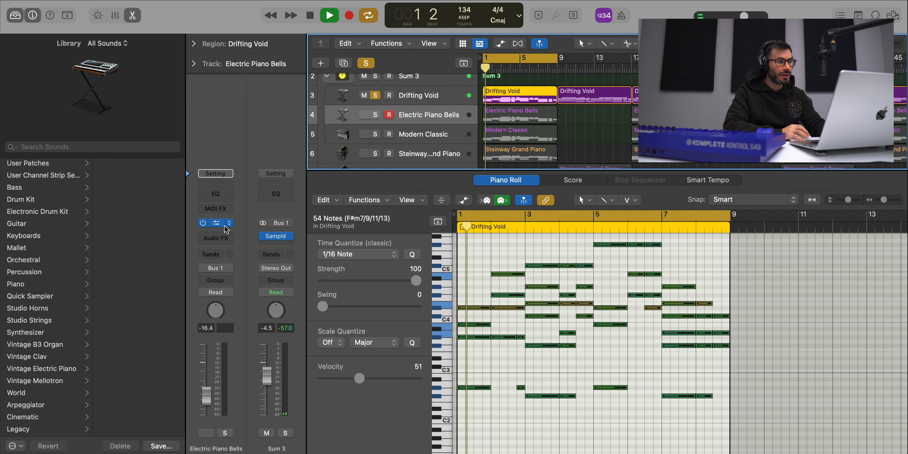
{"action": "left_click", "coordinate": [216, 223]}
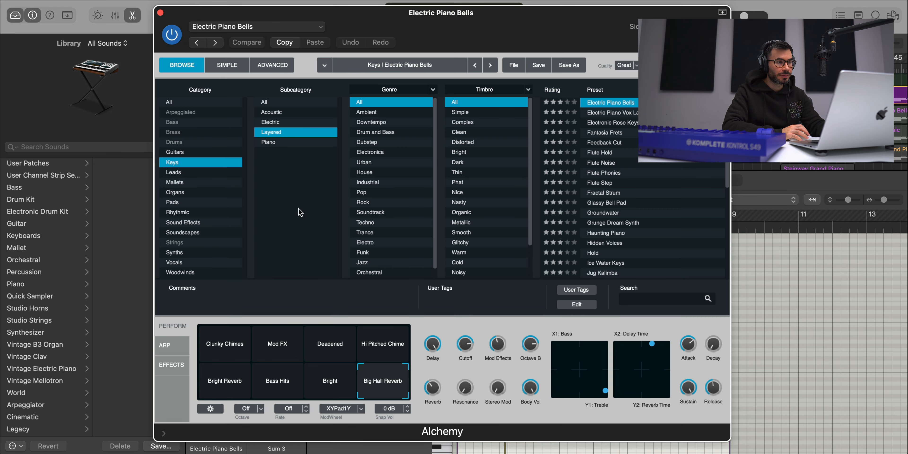
{"action": "left_click_drag", "start_coordinate": [545, 37], "coordinate": [560, 33]}
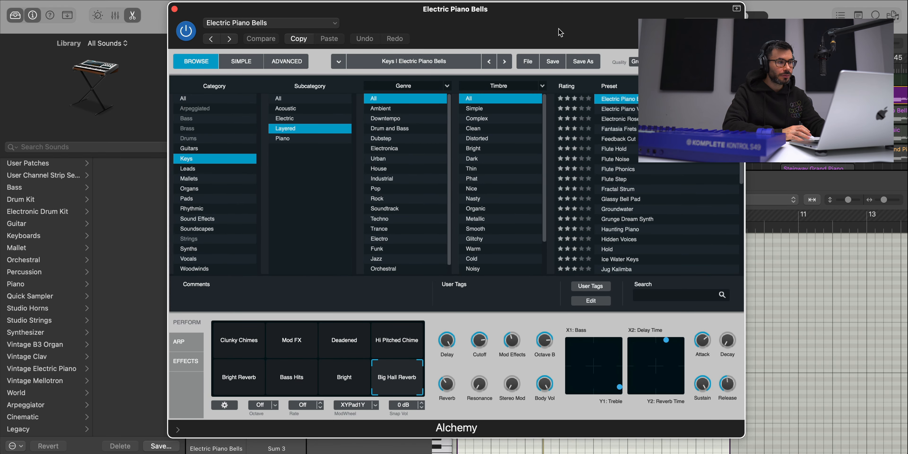
{"action": "left_click", "coordinate": [174, 8]}
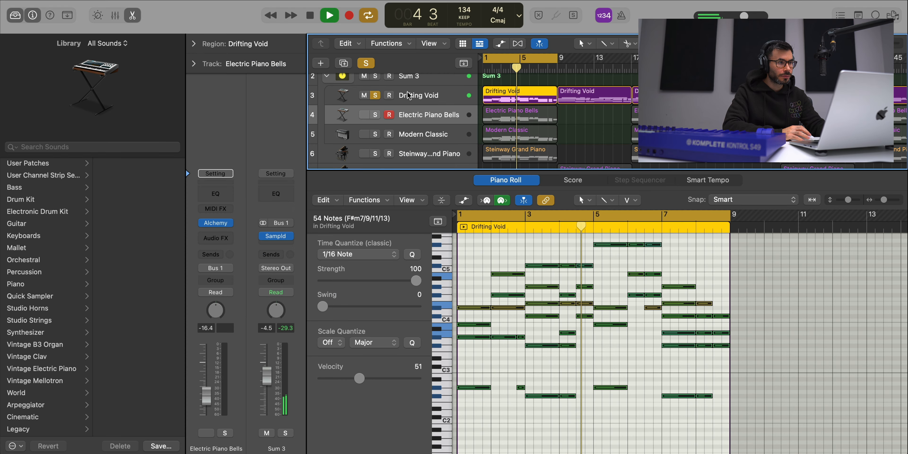
Step: Select the Drifting Void track and inspect its Alchemy preset and performance controls in the plug-in window
{"action": "key", "text": "Up"}
{"action": "left_click", "coordinate": [219, 215]}
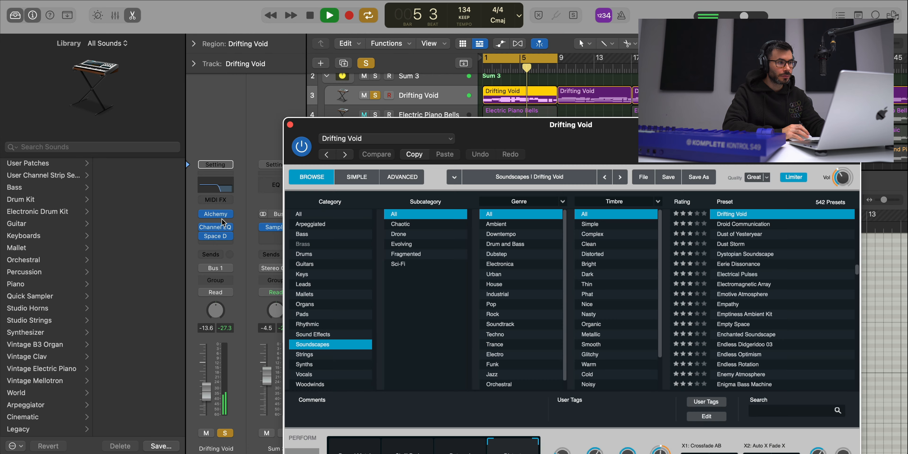
{"action": "left_click_drag", "start_coordinate": [574, 160], "coordinate": [450, 30]}
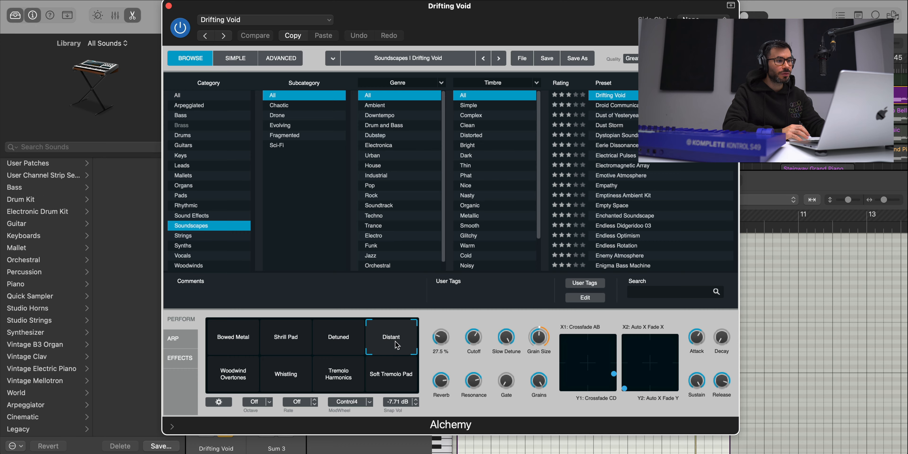
{"action": "left_click", "coordinate": [169, 6]}
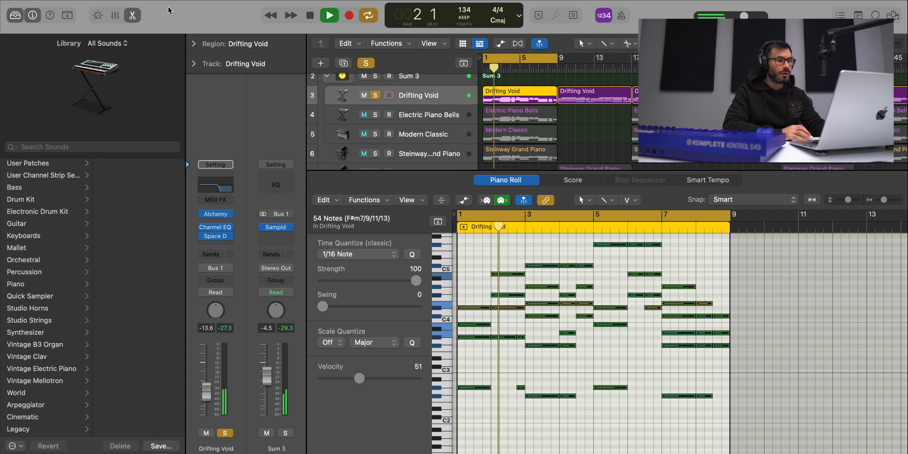
Step: Audition the Space D effect on the Drifting Void track and close the Piano Roll
{"action": "key", "text": "space"}
{"action": "left_click", "coordinate": [202, 237]}
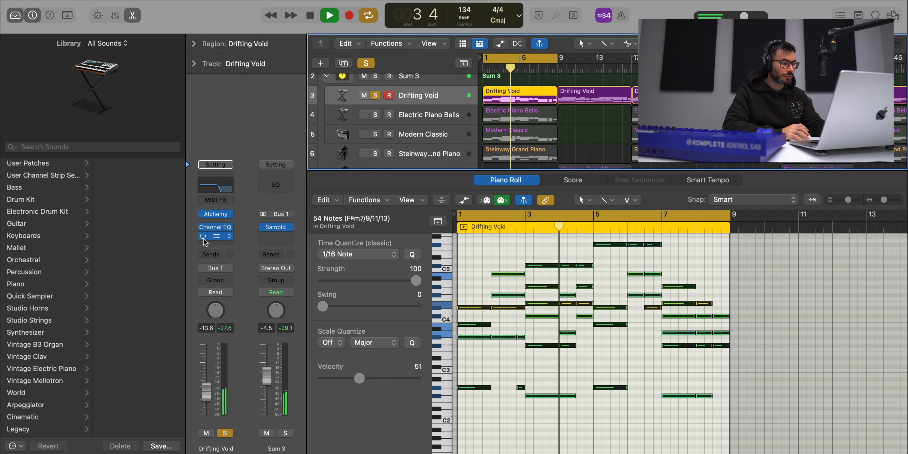
{"action": "key", "text": "x"}
{"action": "key", "text": "x"}
{"action": "key", "text": "space"}
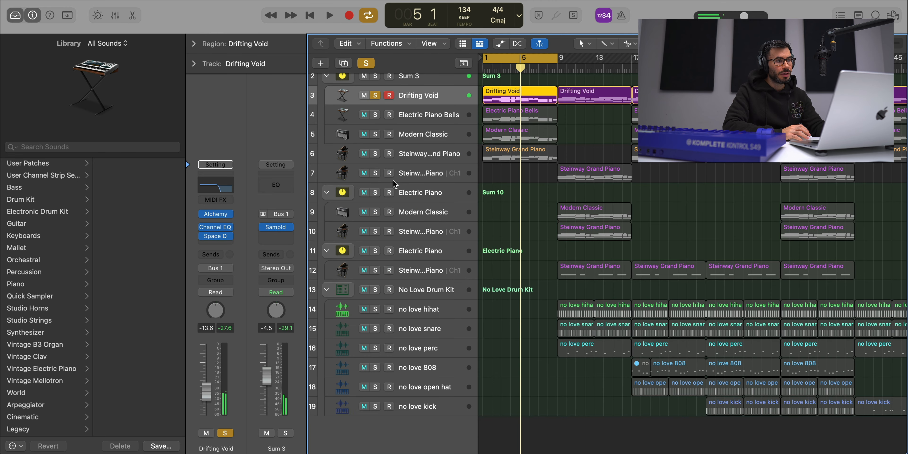
Step: Add the Electric Piano Bells, Modern Classic and Sum 3 tracks to the solo alongside Drifting Void
{"action": "scroll", "coordinate": [393, 183], "scroll_direction": "up", "scroll_amount": 2}
{"action": "left_click", "coordinate": [375, 141]}
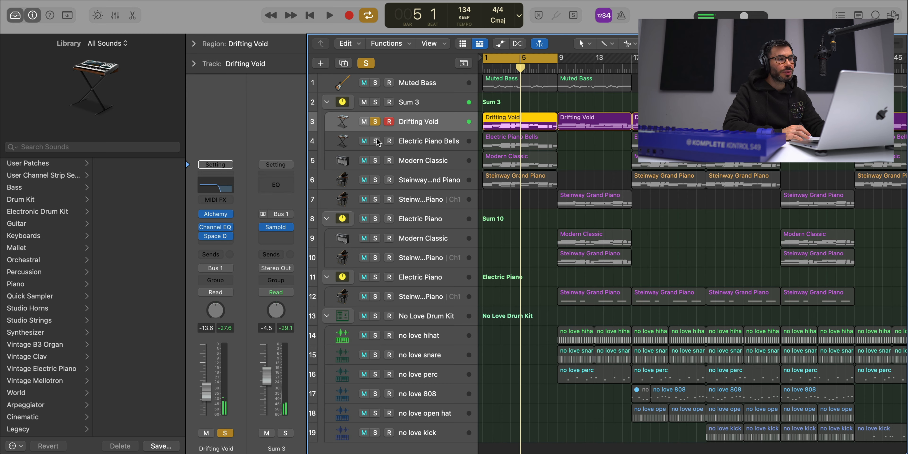
{"action": "left_click", "coordinate": [376, 163]}
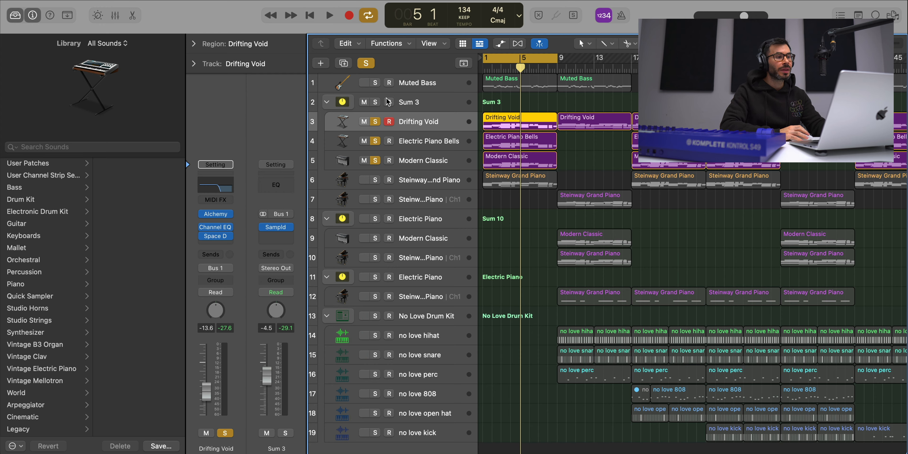
{"action": "left_click", "coordinate": [375, 102]}
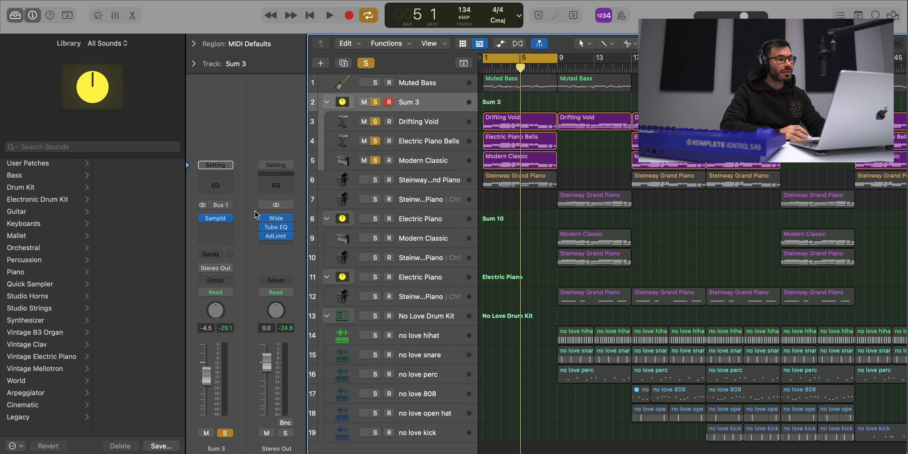
Step: Open the Sampld plug-in on the Sum 3 track and move its window clear of the track list
{"action": "left_click", "coordinate": [216, 219]}
{"action": "left_click_drag", "start_coordinate": [435, 133], "coordinate": [472, 42]}
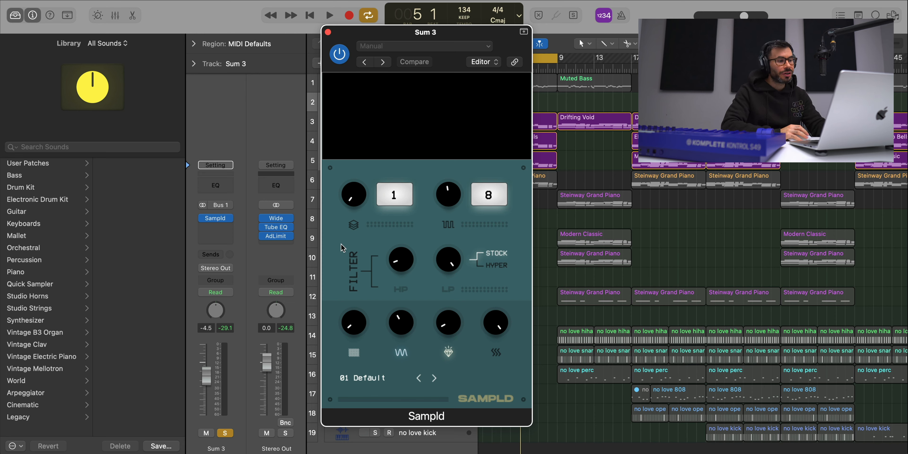
{"action": "left_click_drag", "start_coordinate": [399, 44], "coordinate": [646, 57]}
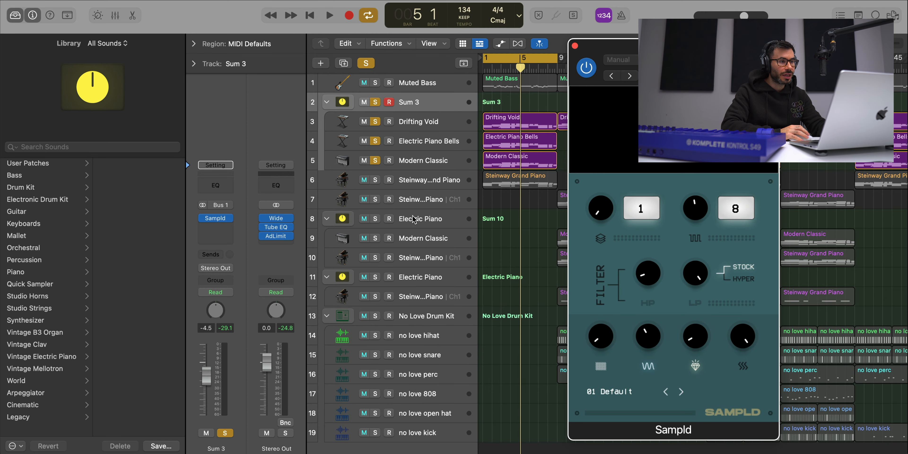
Step: Play the soloed Sum 3 stack while bypassing and re-enabling the Sampld effect to compare its sound, and stop playback
{"action": "key", "text": "space"}
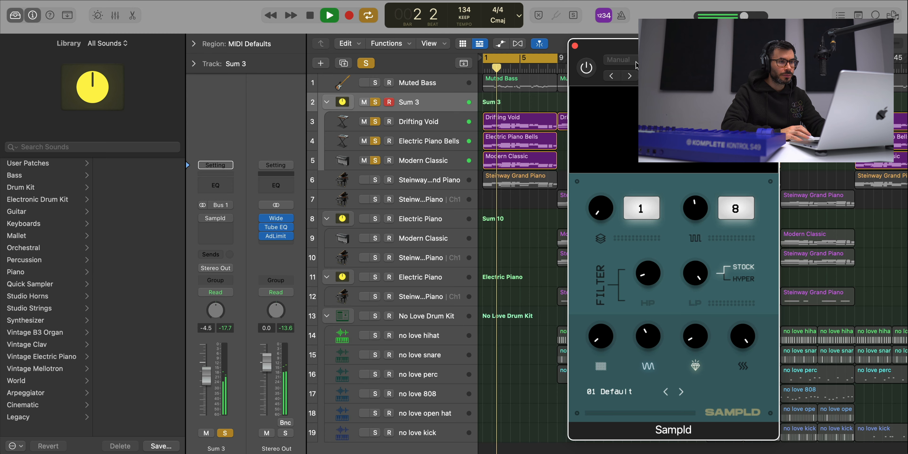
{"action": "left_click_drag", "start_coordinate": [652, 46], "coordinate": [646, 33]}
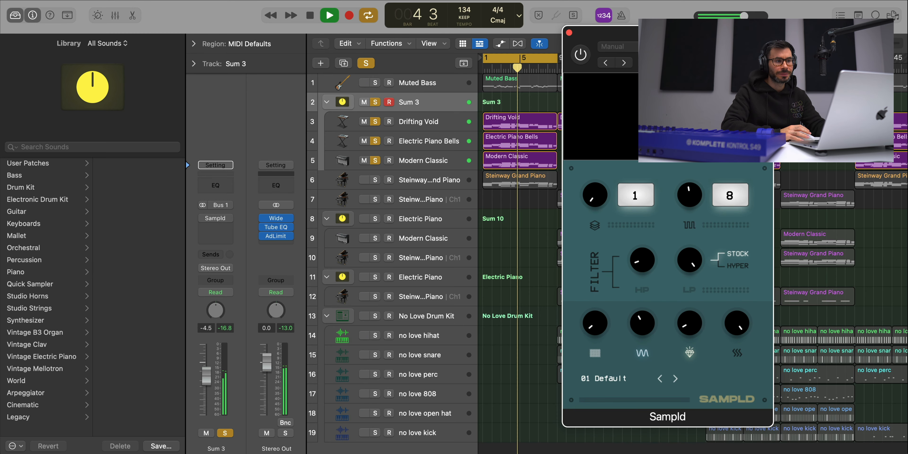
{"action": "left_click", "coordinate": [582, 55]}
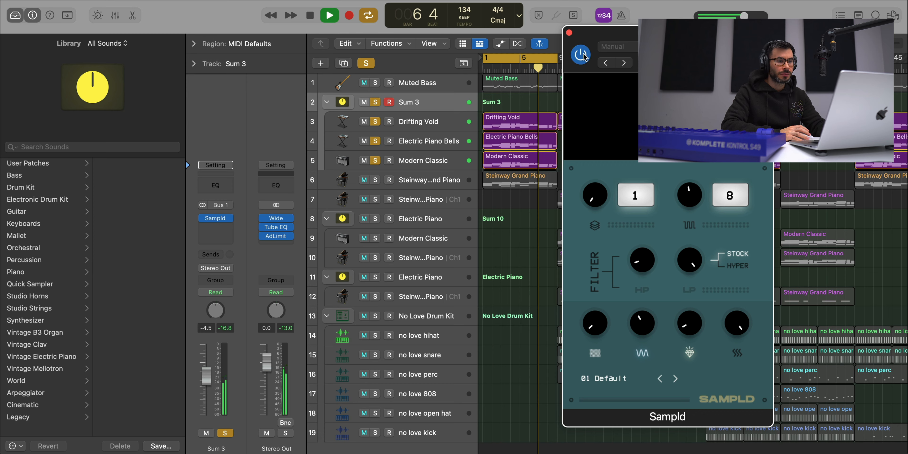
{"action": "left_click", "coordinate": [582, 55]}
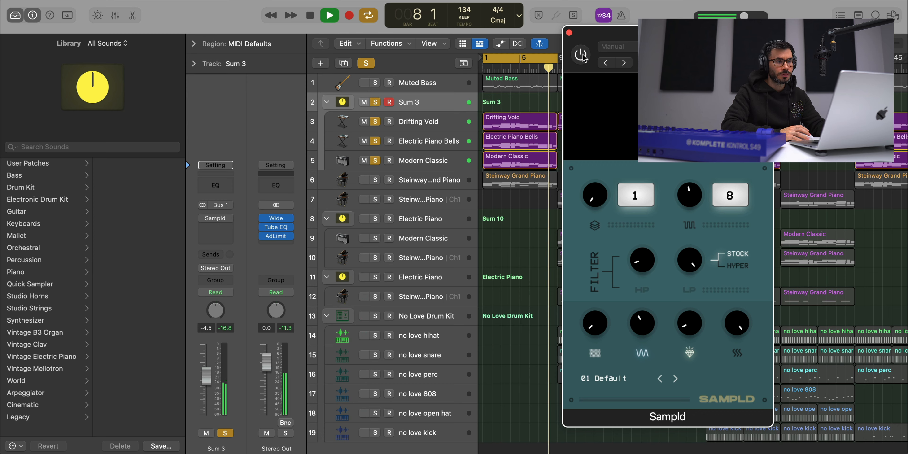
{"action": "left_click", "coordinate": [583, 55]}
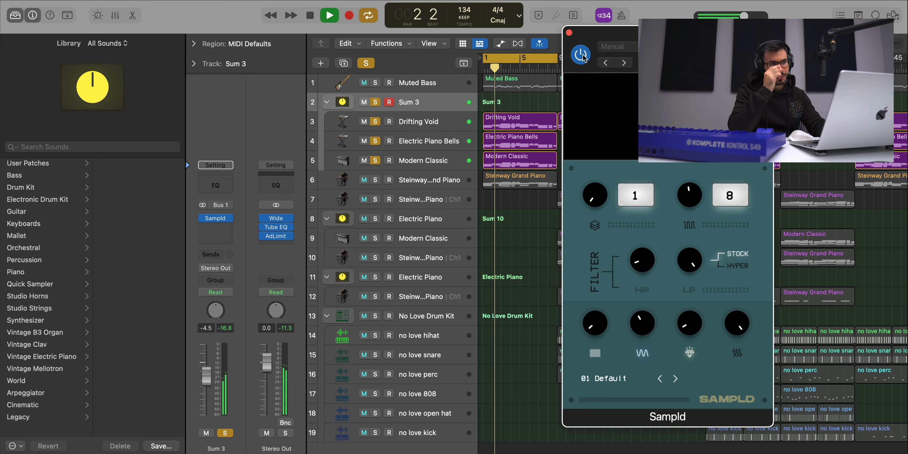
{"action": "key", "text": "space"}
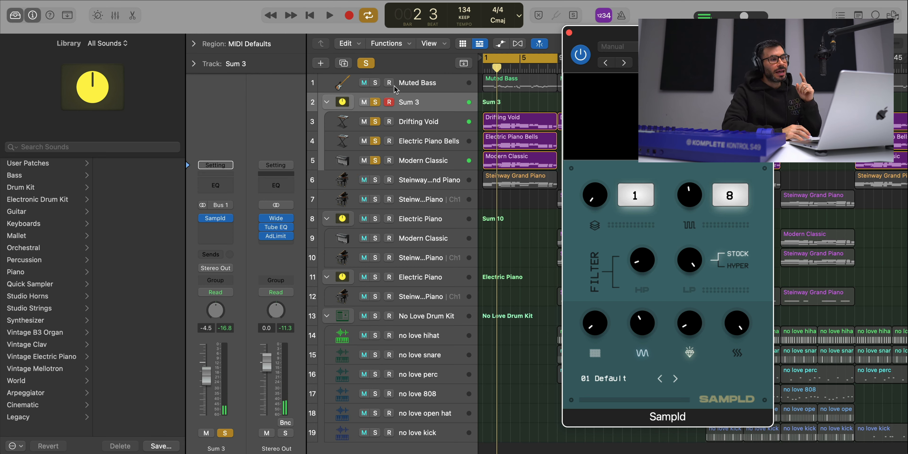
Step: Add the first Steinway Grand Piano track to the solo and audition the combined layers with the Sampld window closed
{"action": "left_click", "coordinate": [397, 174]}
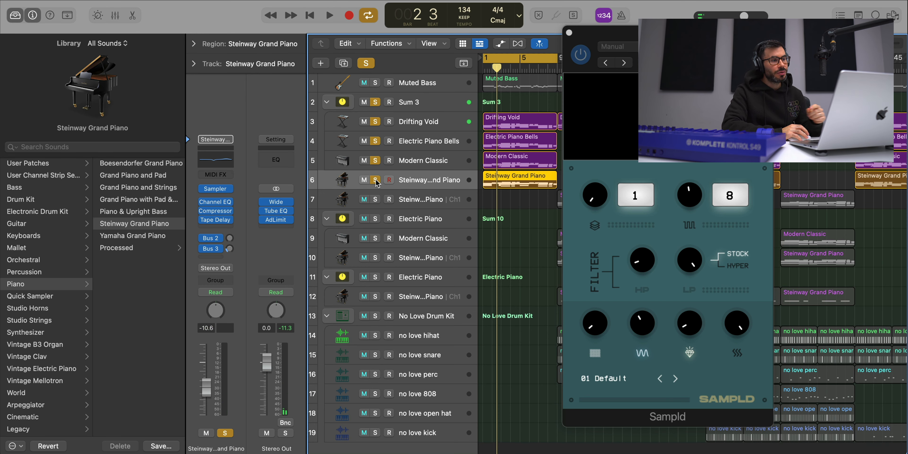
{"action": "key", "text": "space"}
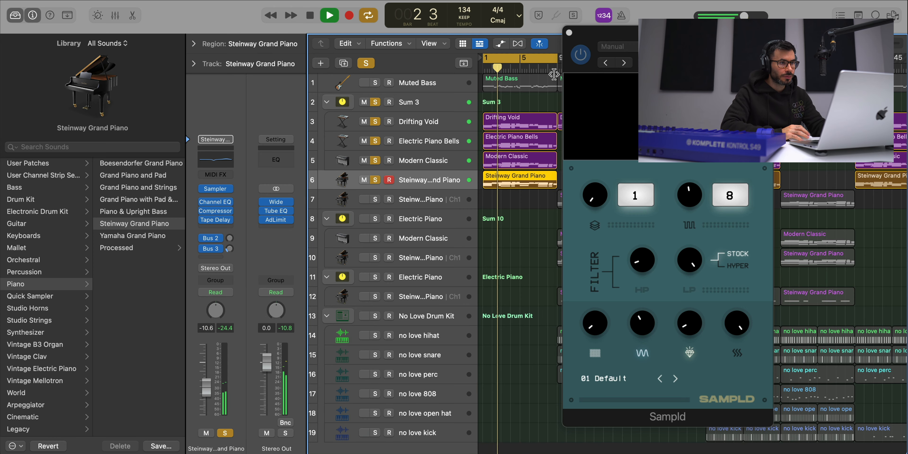
{"action": "left_click", "coordinate": [569, 33]}
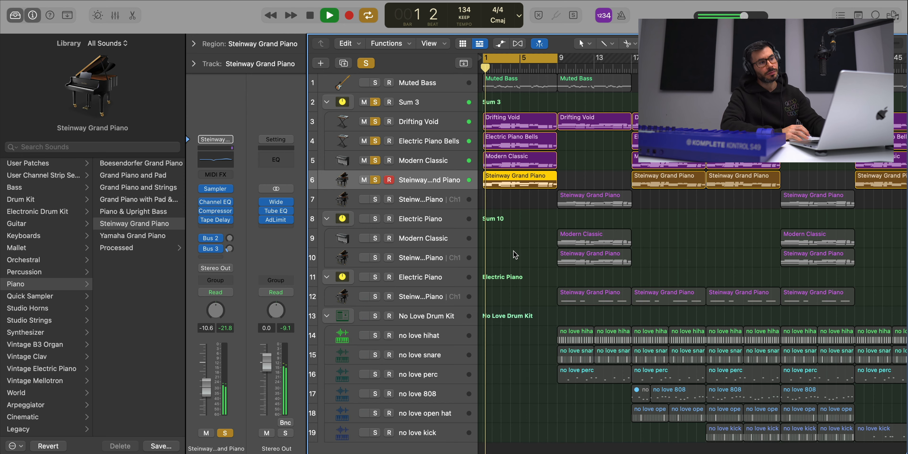
{"action": "key", "text": "space"}
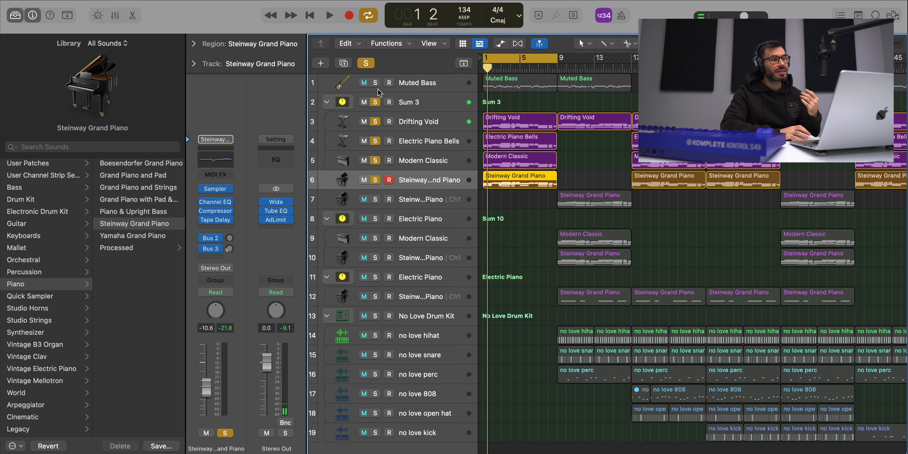
Step: Add the Muted Bass track to the solo and open its first region in the Piano Roll
{"action": "left_click", "coordinate": [376, 82]}
{"action": "left_click", "coordinate": [424, 85]}
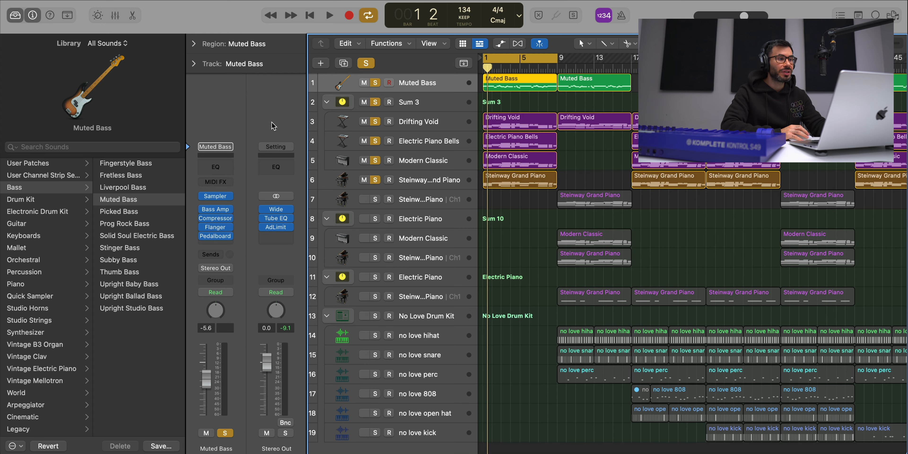
{"action": "double_click", "coordinate": [520, 79]}
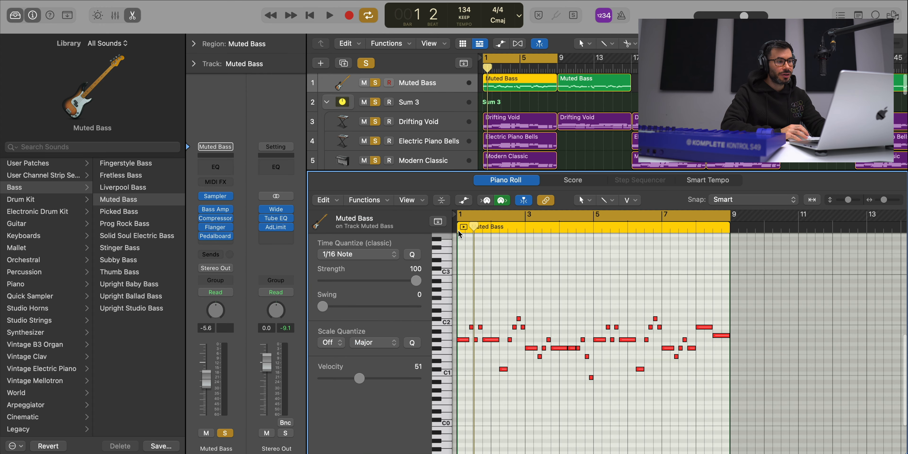
Step: Play the bass with the chord layers, with the Library hidden and the Piano Roll fitted to the bass notes
{"action": "key", "text": "space"}
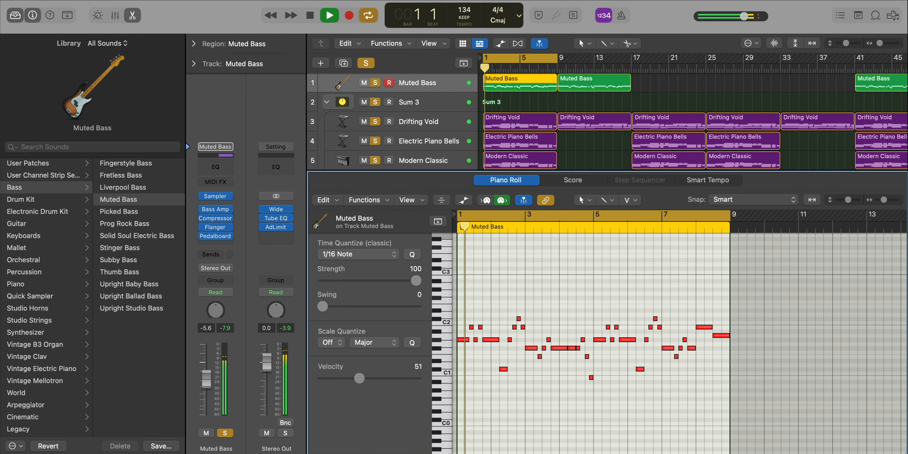
{"action": "left_click", "coordinate": [15, 15]}
{"action": "left_click", "coordinate": [339, 289]}
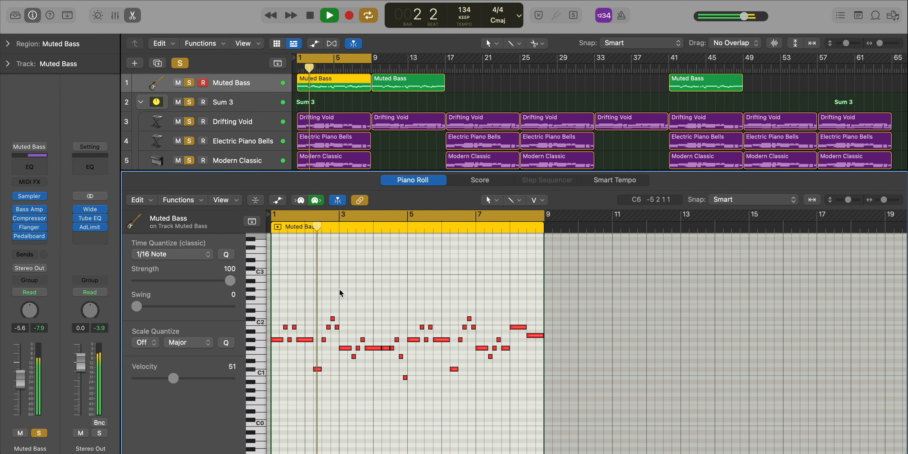
{"action": "key", "text": "z"}
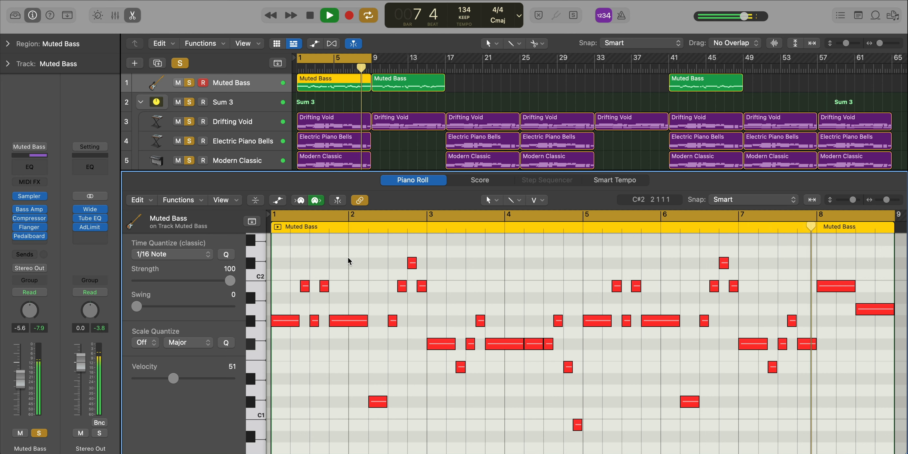
Step: Clear all solos, solo only the Muted Bass track to hear it alone, and stop playback
{"action": "left_click", "coordinate": [180, 63]}
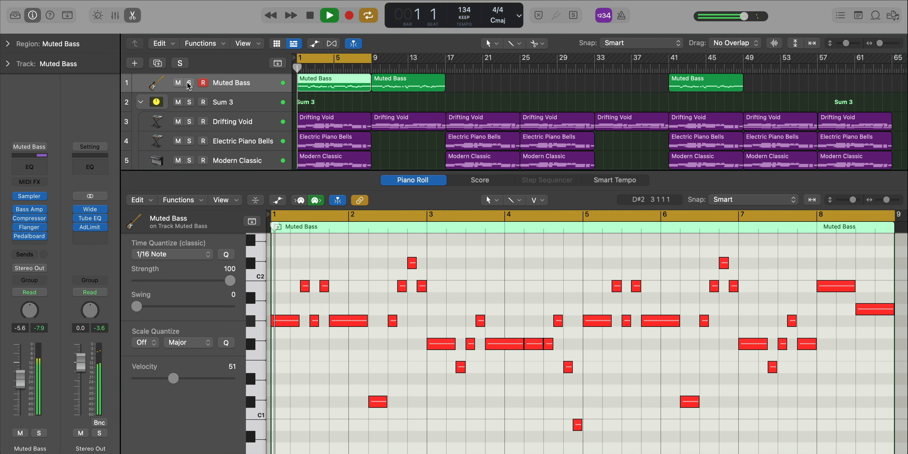
{"action": "left_click", "coordinate": [189, 83]}
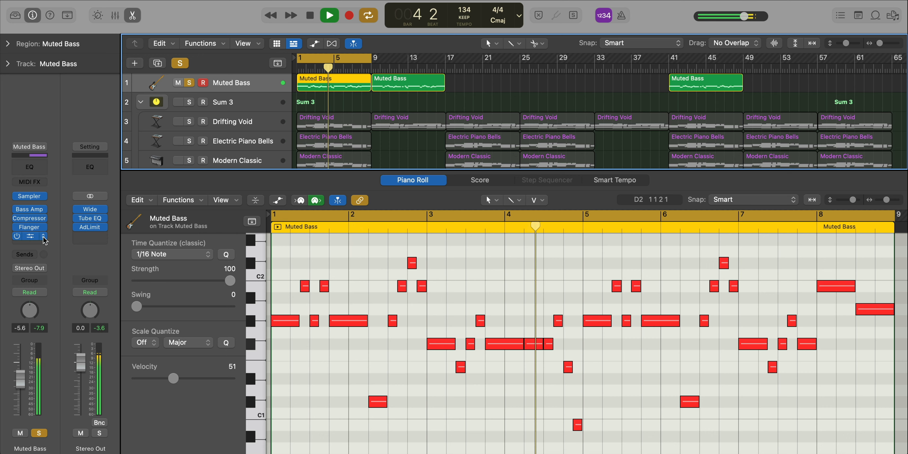
{"action": "key", "text": "space"}
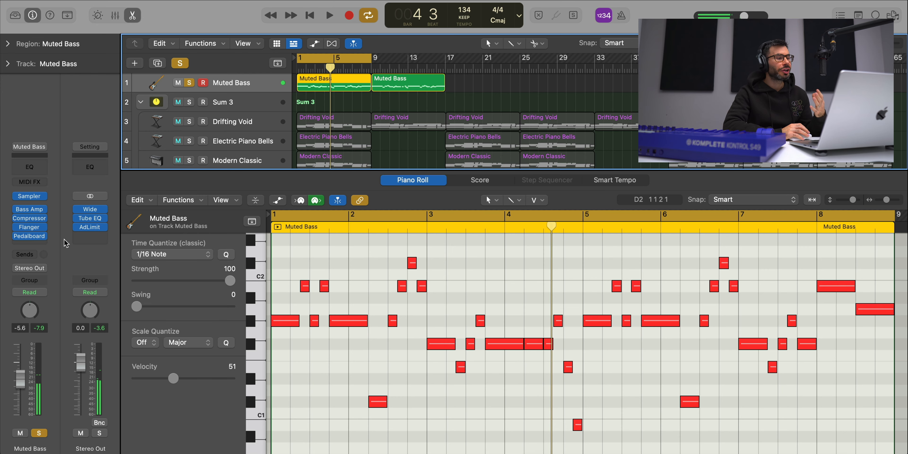
Step: Inspect the Bass Amp Designer settings on Muted Bass while the bass plays, and close the plug-in window
{"action": "left_click", "coordinate": [30, 211]}
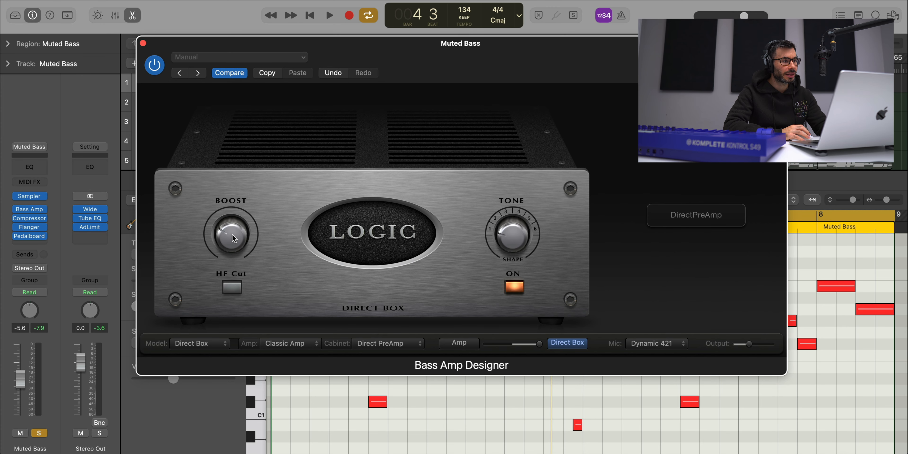
{"action": "key", "text": "space"}
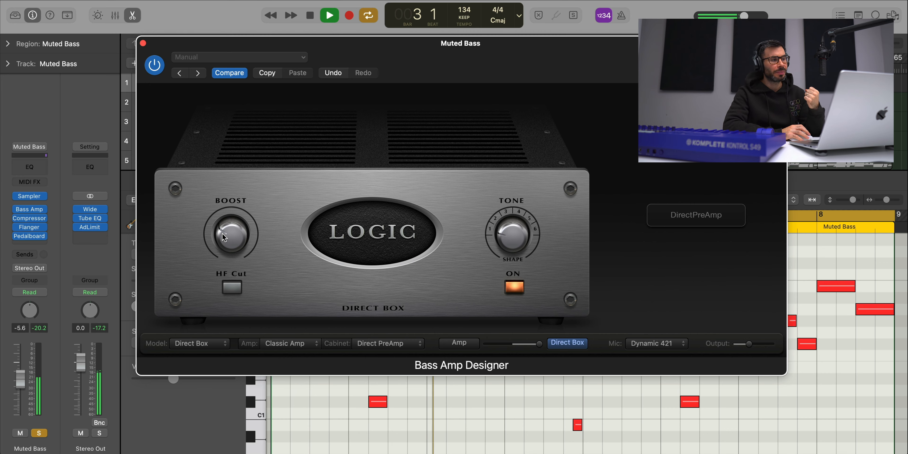
{"action": "left_click", "coordinate": [143, 43]}
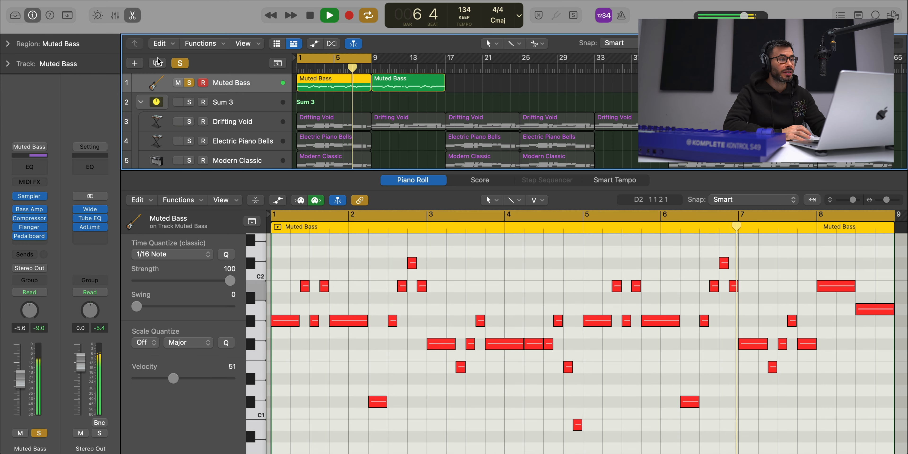
Step: Close the Piano Roll and remove the solo from the Muted Bass track
{"action": "key", "text": "x"}
{"action": "key", "text": "x"}
{"action": "left_click", "coordinate": [189, 83]}
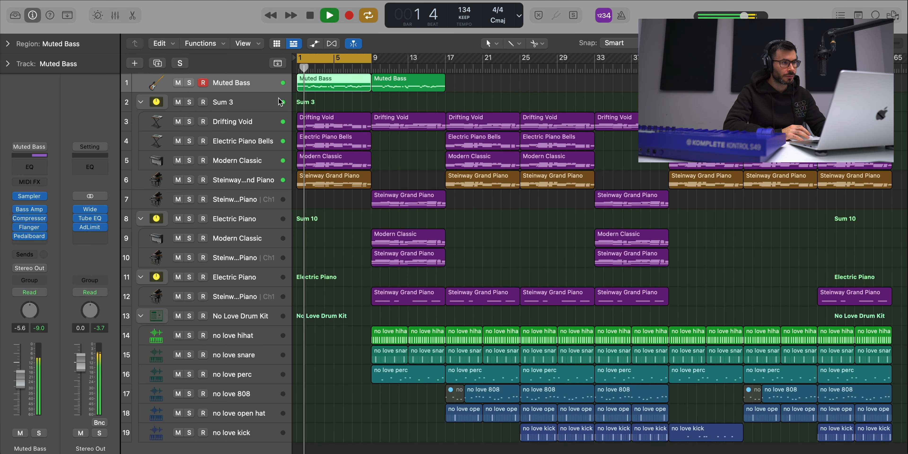
Step: Move the cycle range to start at bar 9, stop playback, and select the five regions in the first eight bars
{"action": "left_click_drag", "start_coordinate": [317, 58], "coordinate": [400, 104]}
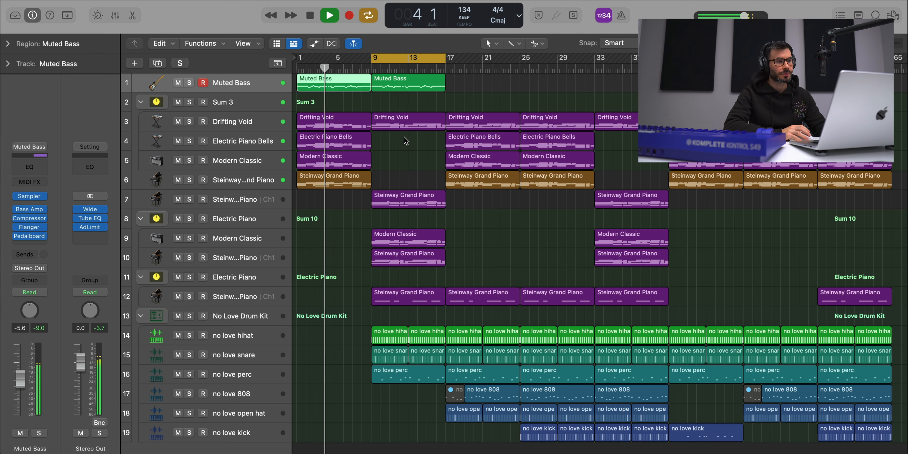
{"action": "key", "text": "space"}
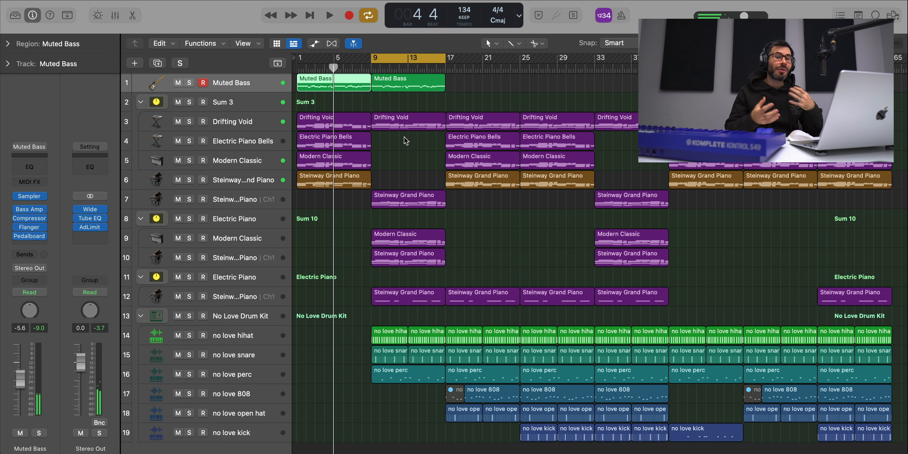
{"action": "left_click_drag", "start_coordinate": [335, 216], "coordinate": [320, 87]}
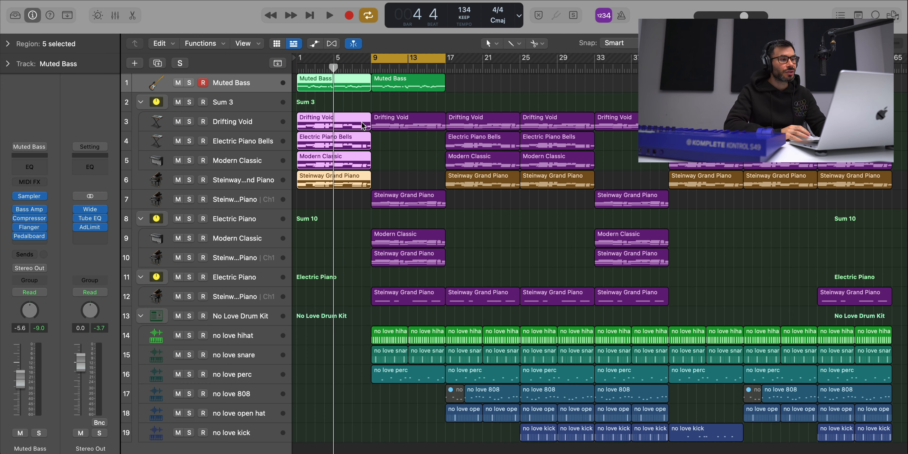
Step: Solo the second Steinway Grand Piano track and audition its bar 9 region's chord notes in the Piano Roll
{"action": "left_click", "coordinate": [244, 202]}
{"action": "left_click", "coordinate": [188, 199]}
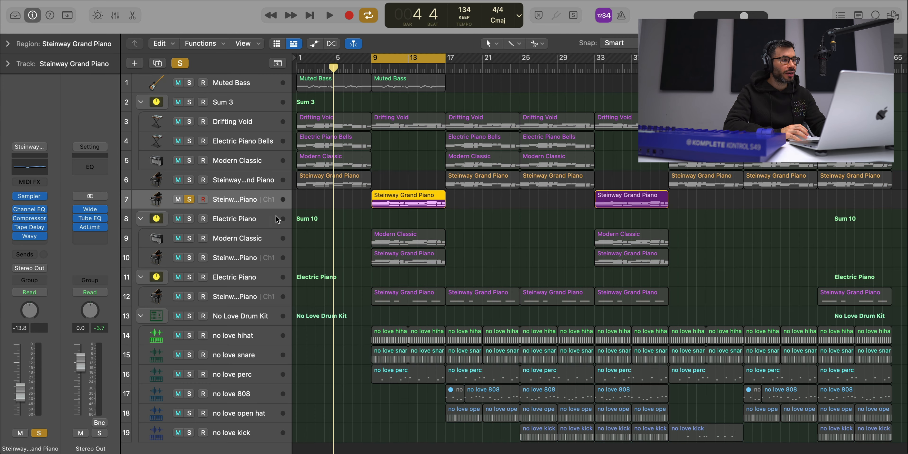
{"action": "double_click", "coordinate": [405, 197]}
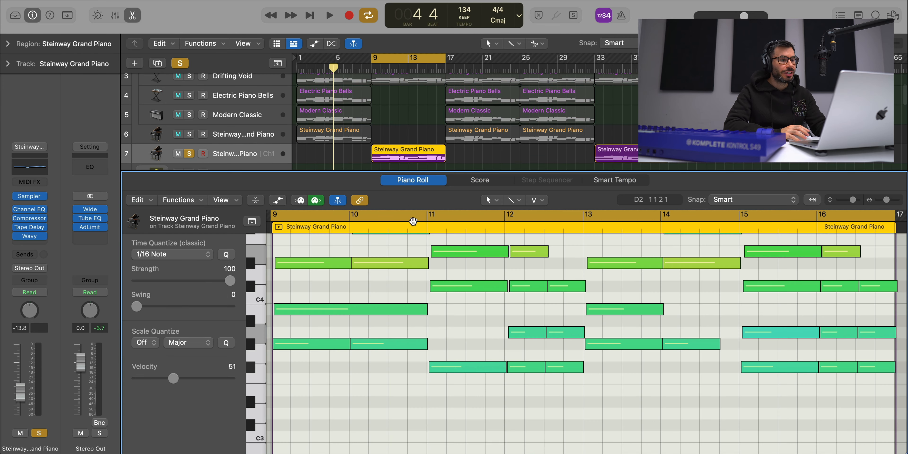
{"action": "mouse_move", "coordinate": [468, 299]}
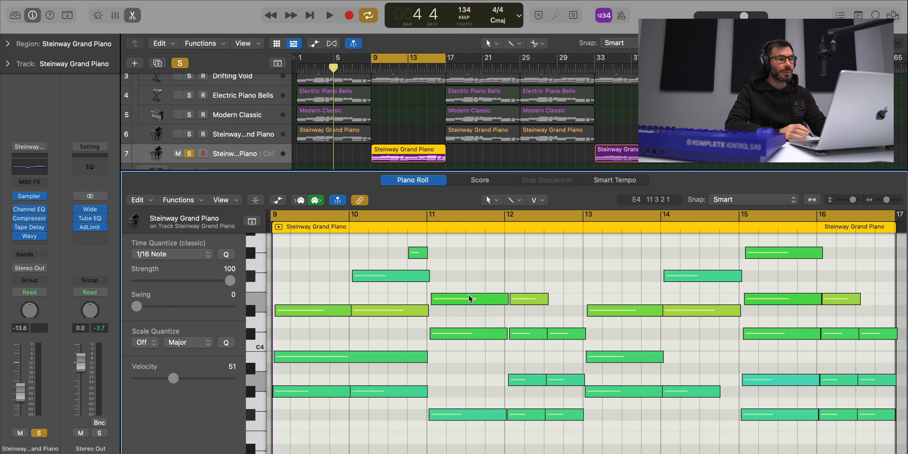
{"action": "key", "text": "space"}
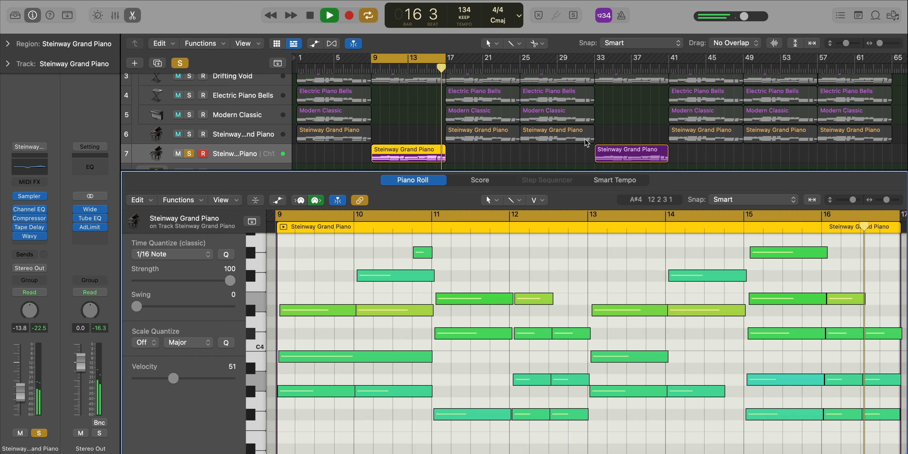
{"action": "key", "text": "space"}
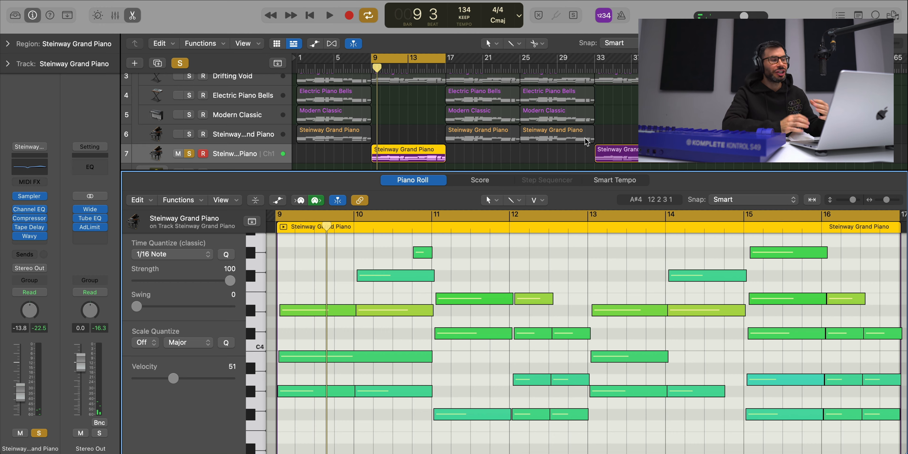
Step: Open the Wavy effect on the soloed piano and toggle its internal bypass during playback to compare the sound
{"action": "left_click", "coordinate": [31, 236]}
{"action": "left_click_drag", "start_coordinate": [438, 133], "coordinate": [584, 100]}
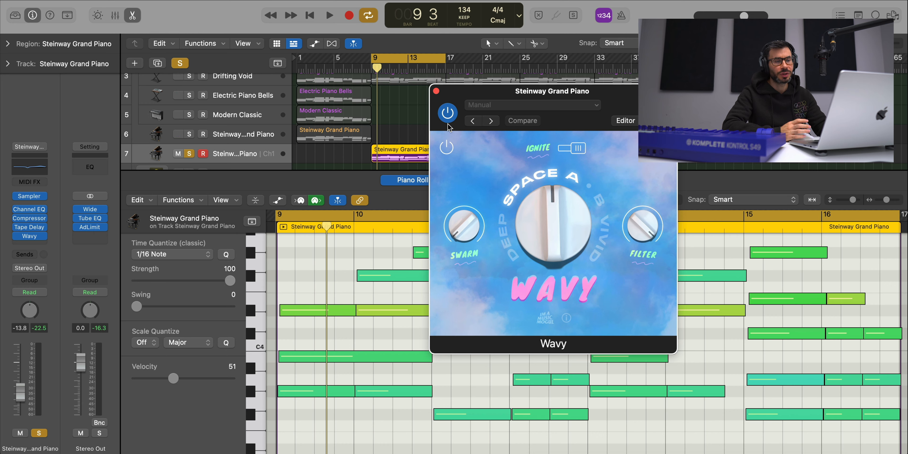
{"action": "left_click", "coordinate": [447, 148]}
{"action": "key", "text": "space"}
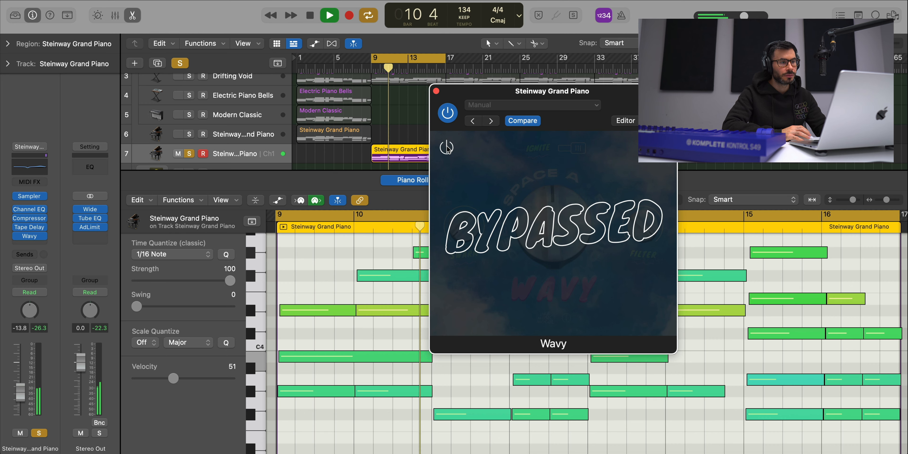
{"action": "left_click", "coordinate": [446, 148]}
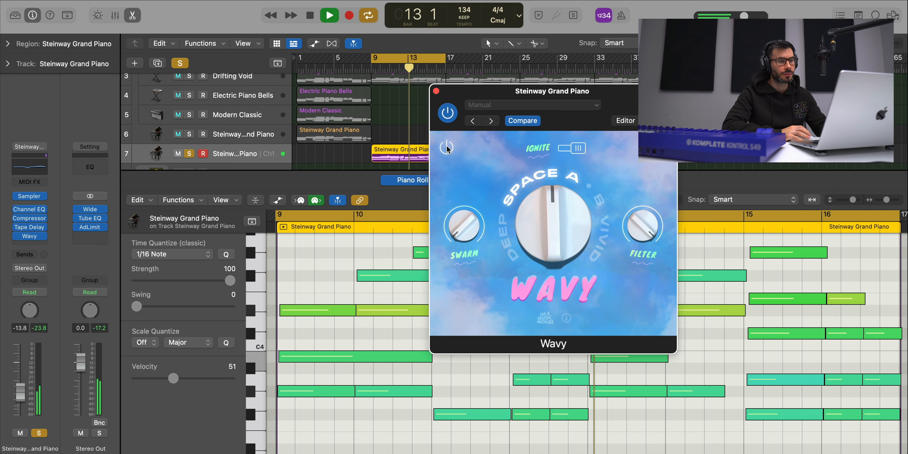
{"action": "left_click", "coordinate": [447, 148]}
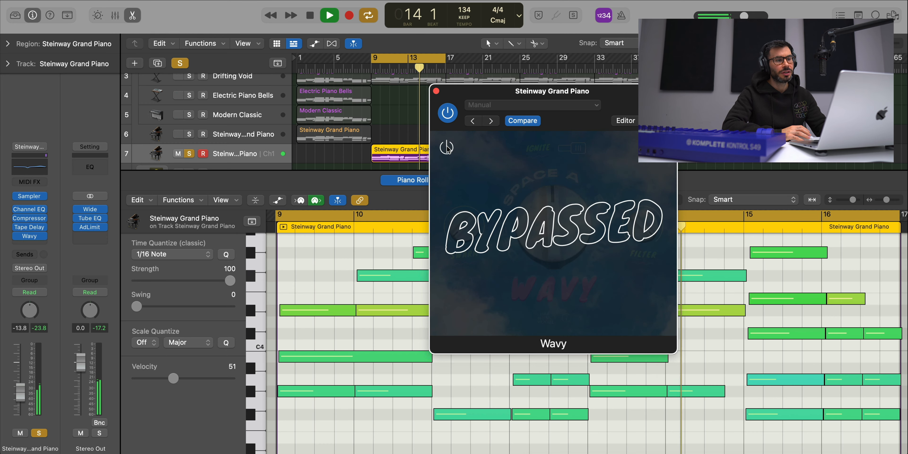
{"action": "left_click", "coordinate": [447, 148]}
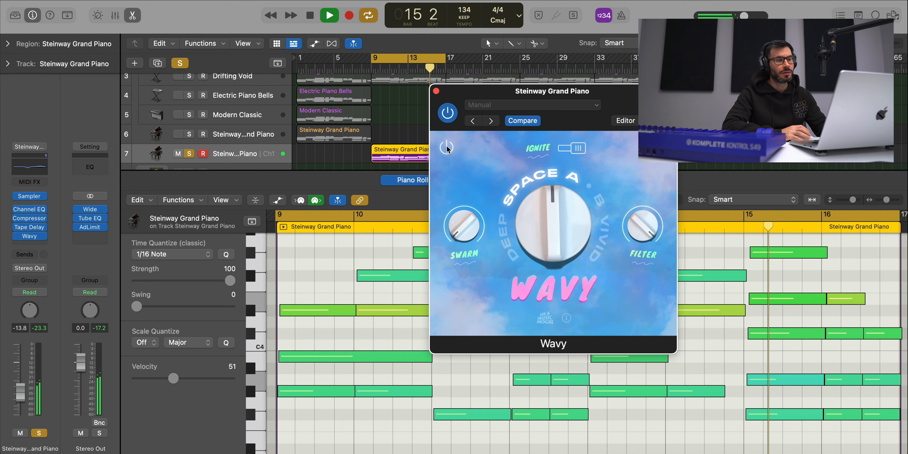
Step: Stop playback and close the Wavy effect and the Piano Roll
{"action": "key", "text": "space"}
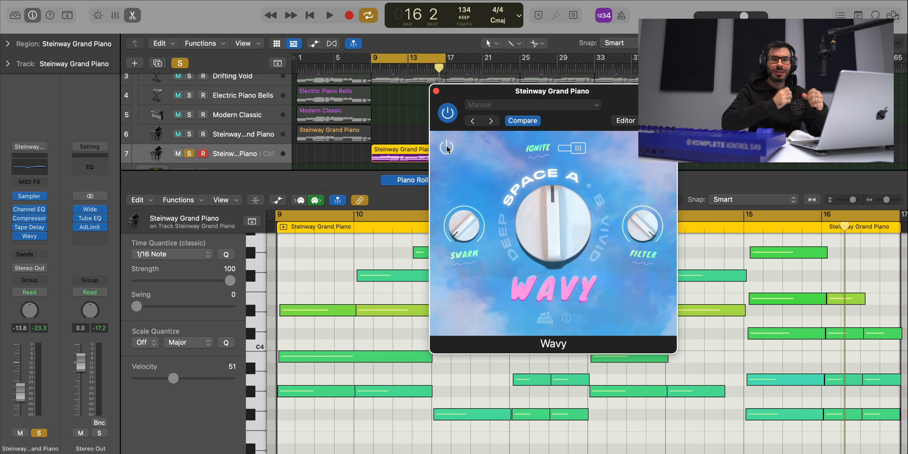
{"action": "left_click", "coordinate": [435, 92]}
{"action": "key", "text": "x"}
{"action": "key", "text": "x"}
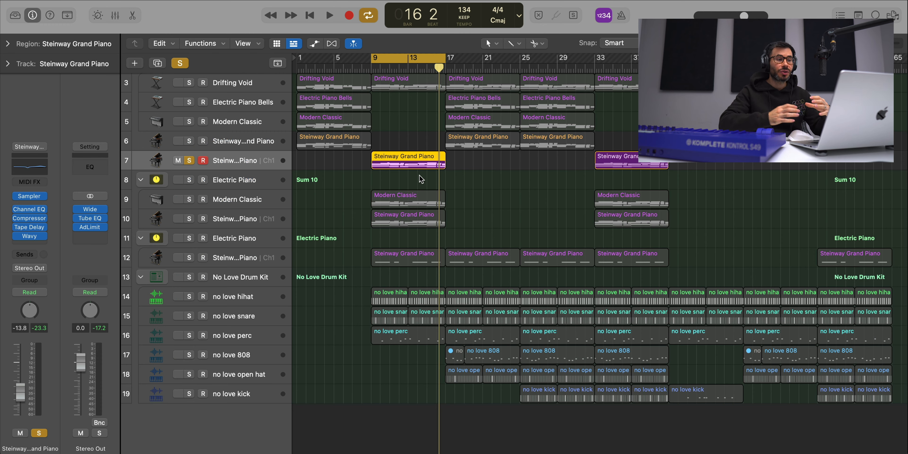
Step: Solo the Modern Classic track inside the first Electric Piano stack and play it from bar 9
{"action": "left_click", "coordinate": [224, 200]}
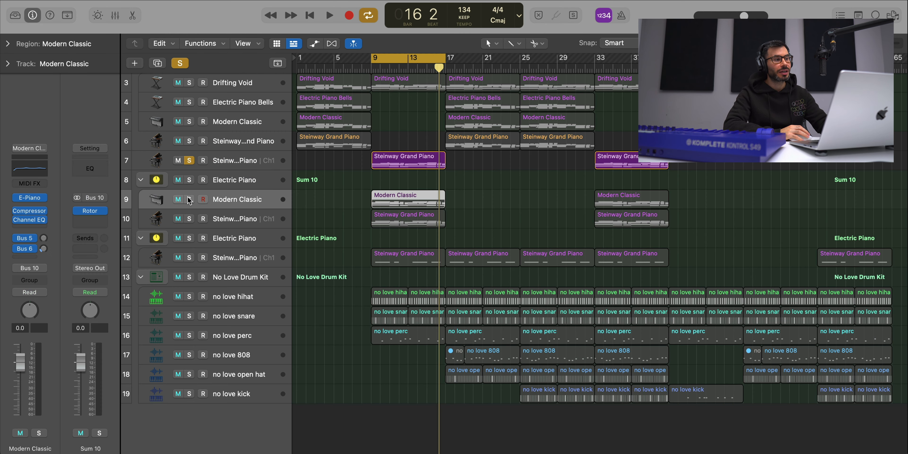
{"action": "left_click", "coordinate": [189, 200]}
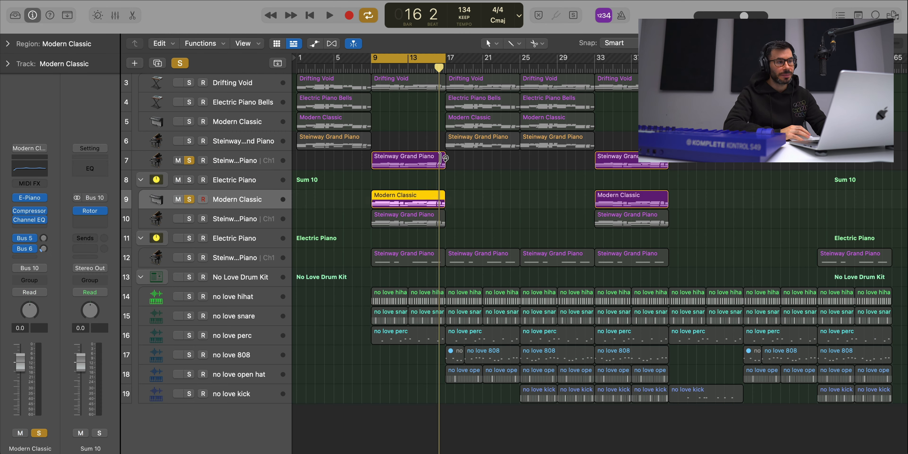
{"action": "key", "text": "space"}
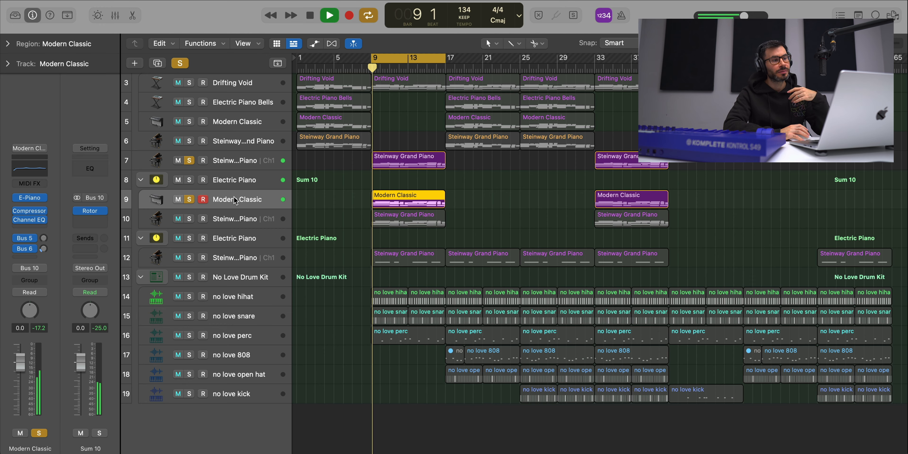
Step: Audition the first Electric Piano stack and its Steinway and Modern Classic layers in solo, select the stack and stop playback
{"action": "left_click", "coordinate": [190, 180]}
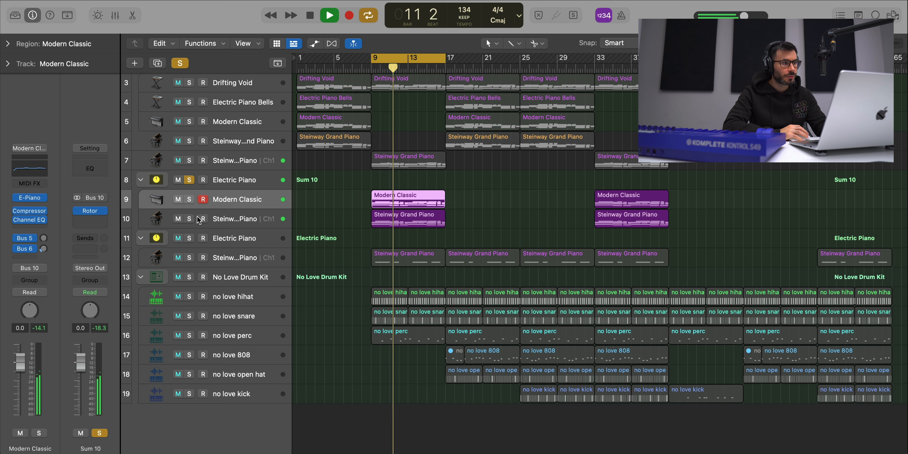
{"action": "left_click", "coordinate": [189, 219]}
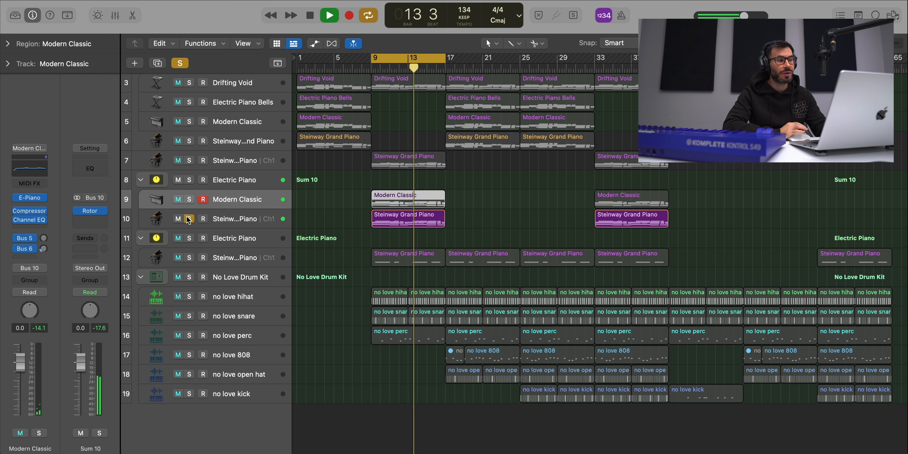
{"action": "left_click", "coordinate": [441, 217]}
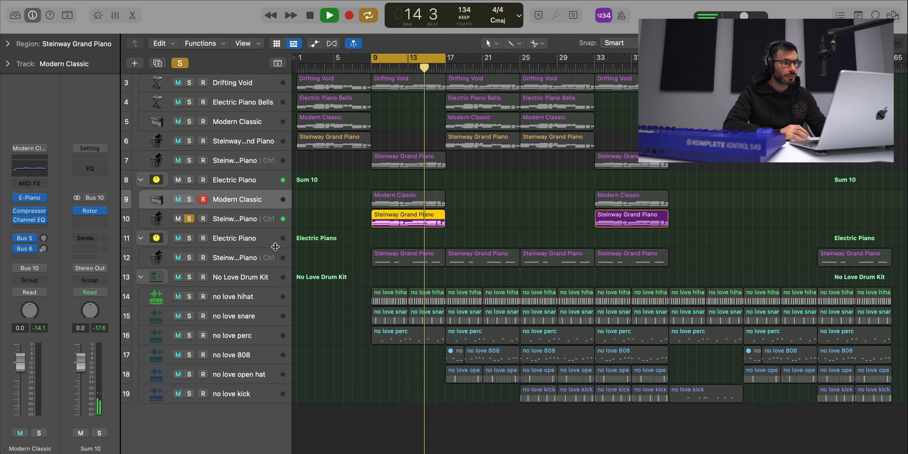
{"action": "left_click", "coordinate": [189, 199]}
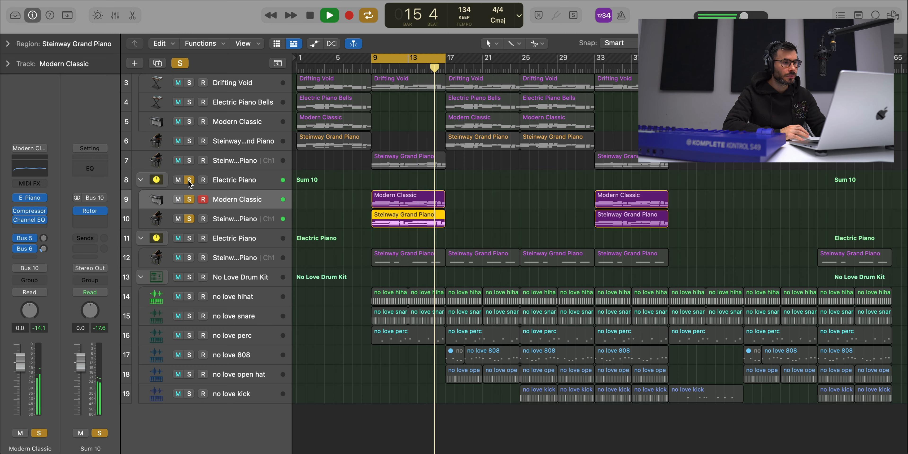
{"action": "left_click", "coordinate": [234, 180]}
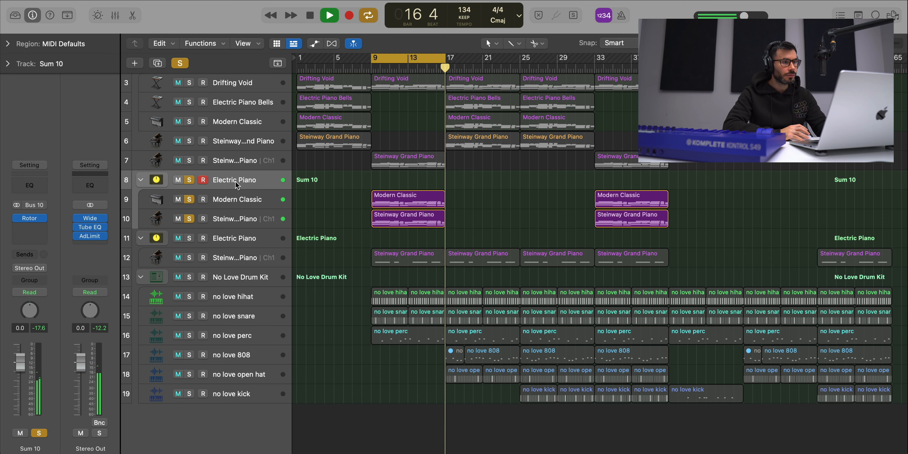
{"action": "key", "text": "space"}
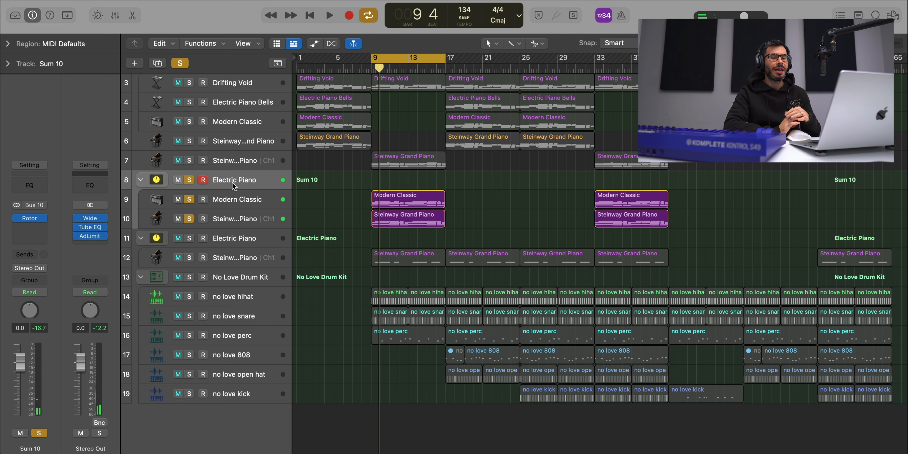
Step: Open the Rotor Cabinet on the first Electric Piano stack, toggle its bypass, audition the sound and close the effect
{"action": "left_click", "coordinate": [29, 219]}
{"action": "left_click", "coordinate": [244, 53]}
{"action": "key", "text": "space"}
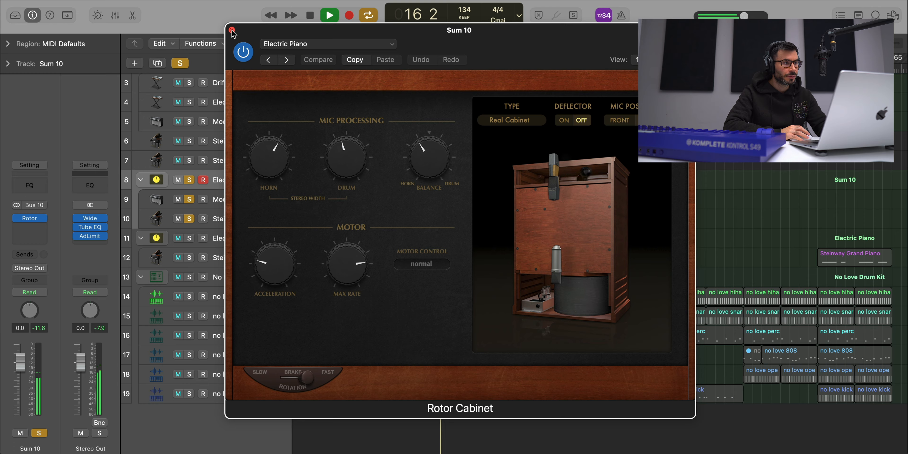
{"action": "left_click", "coordinate": [232, 30]}
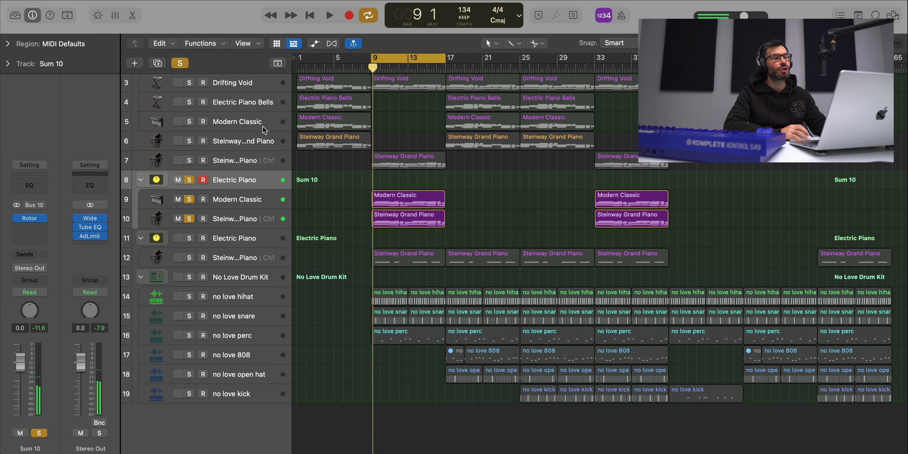
Step: Examine the stacked Steinway Grand Piano region from bar 9 in the Piano Roll, selecting its long melody notes, and close the editor
{"action": "double_click", "coordinate": [436, 222]}
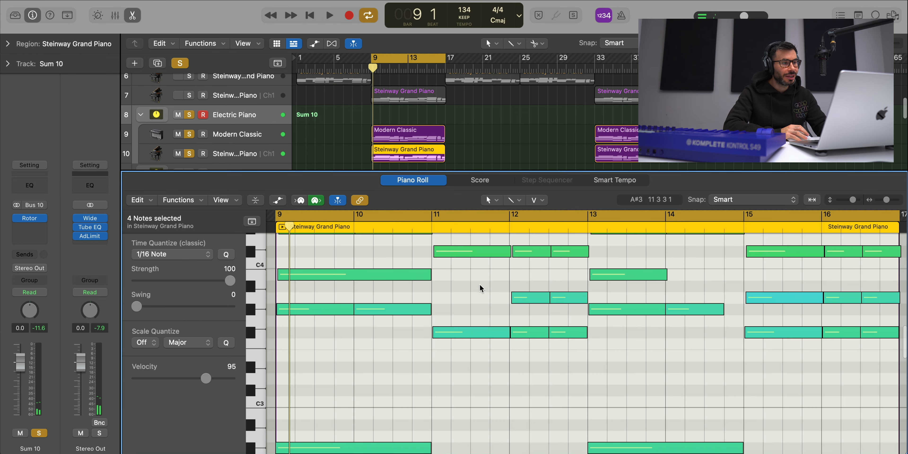
{"action": "left_click", "coordinate": [467, 291], "text": "ctrl+alt"}
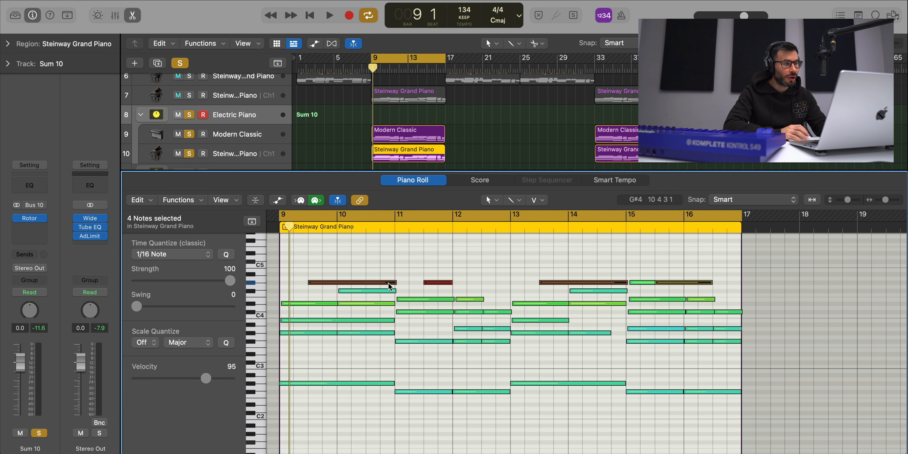
{"action": "left_click", "coordinate": [341, 265]}
{"action": "left_click_drag", "start_coordinate": [327, 288], "coordinate": [327, 287]}
{"action": "left_click_drag", "start_coordinate": [413, 264], "coordinate": [438, 292]}
{"action": "left_click_drag", "start_coordinate": [507, 262], "coordinate": [546, 290]}
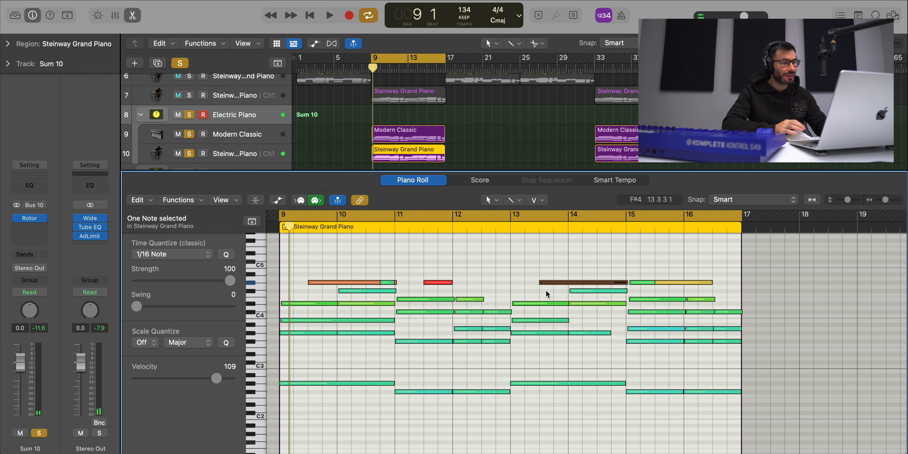
{"action": "key", "text": "e"}
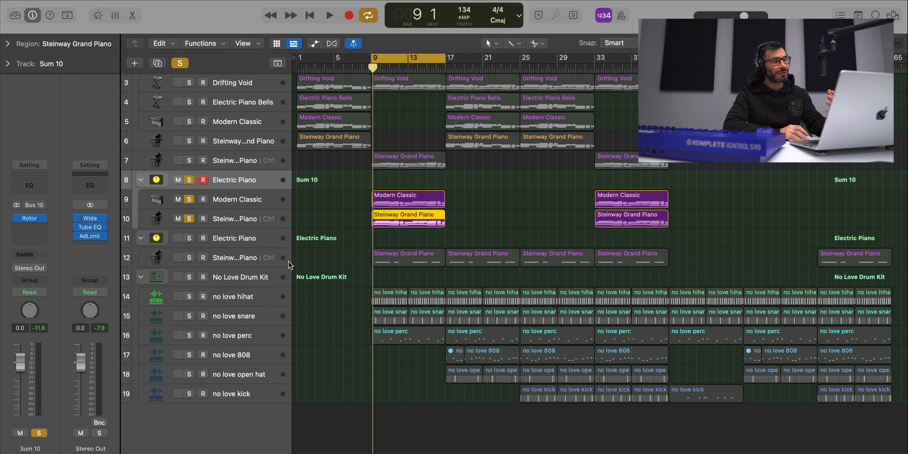
Step: Solo the second Electric Piano stack, start playback and open its Steinway Grand Piano region at bar 9 in the Piano Roll
{"action": "left_click", "coordinate": [257, 261]}
{"action": "left_click", "coordinate": [192, 239]}
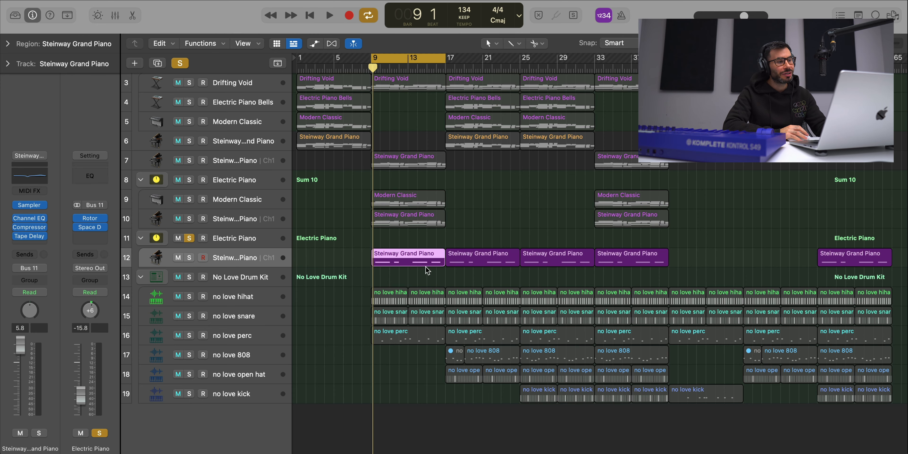
{"action": "key", "text": "space"}
{"action": "double_click", "coordinate": [395, 261]}
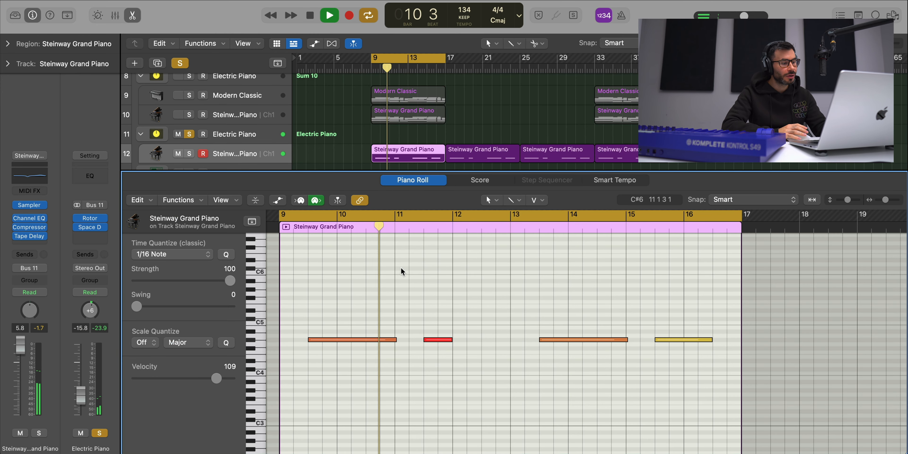
Step: Inspect the Space Designer reverb on the second Electric Piano stack and close both the effect and the Piano Roll
{"action": "key", "text": "Up"}
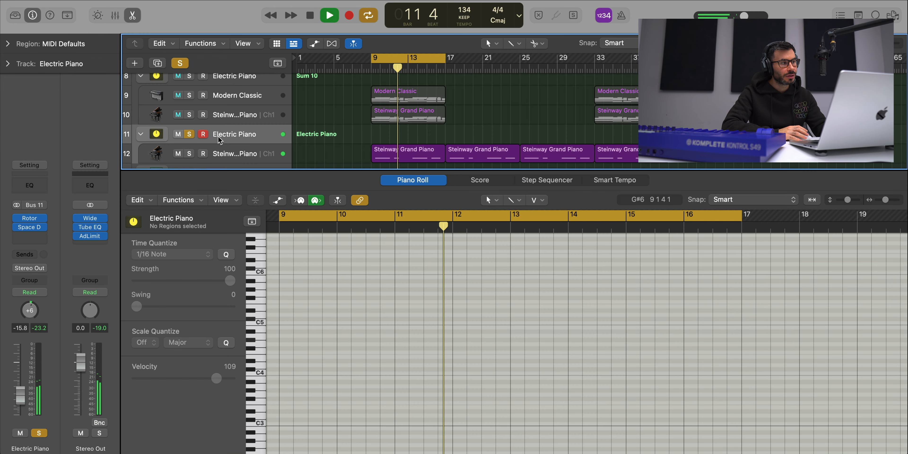
{"action": "left_click", "coordinate": [30, 227]}
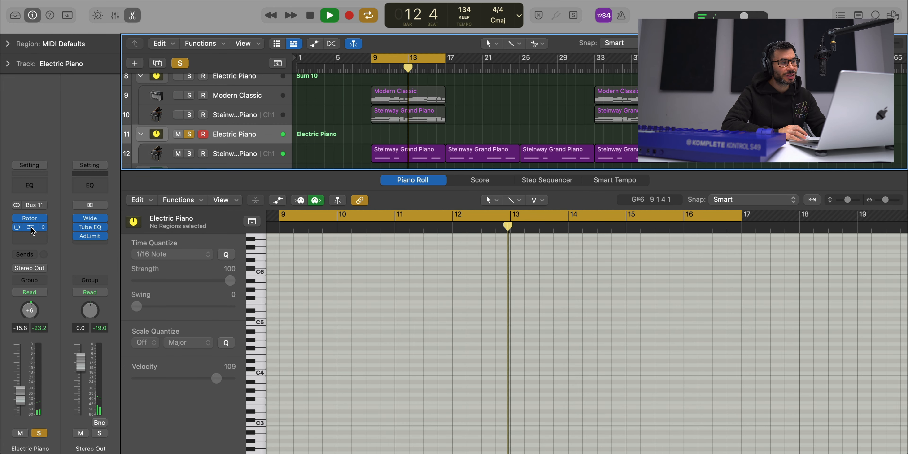
{"action": "left_click_drag", "start_coordinate": [377, 141], "coordinate": [310, 38]}
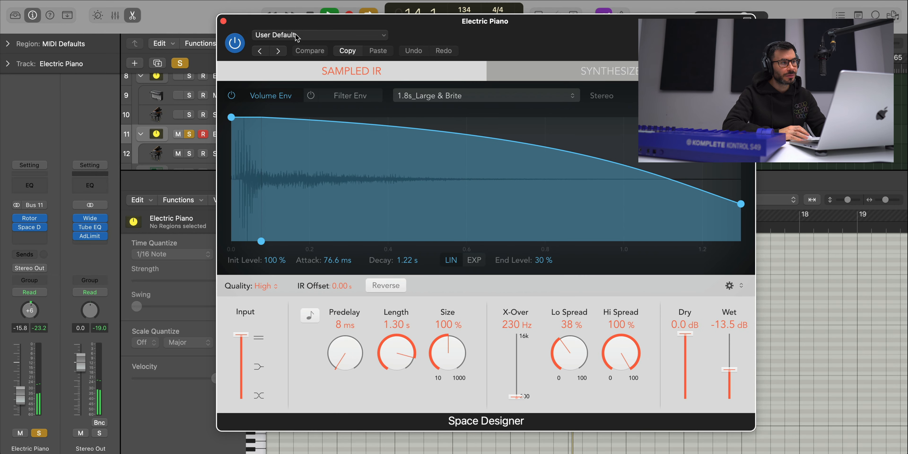
{"action": "left_click", "coordinate": [224, 21]}
{"action": "key", "text": "x"}
{"action": "key", "text": "x"}
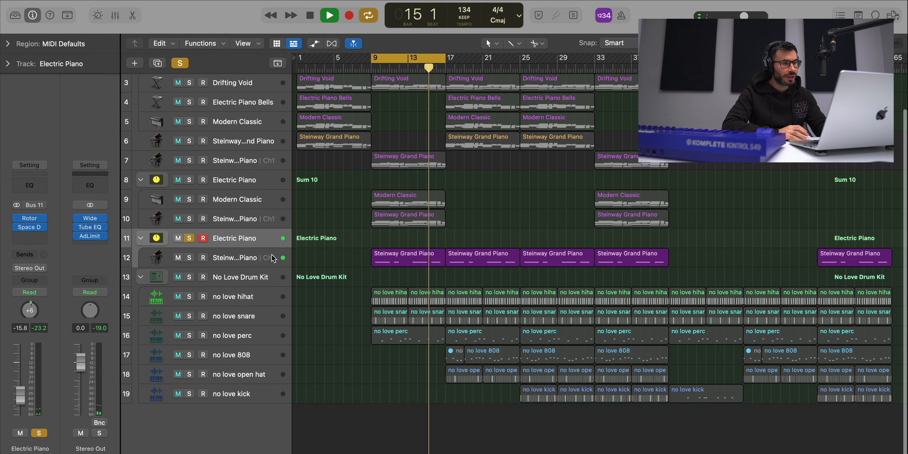
Step: Add tracks 7 to 10, Drifting Void and Muted Bass to the solo, audition the combined layers and stop playback
{"action": "left_click_drag", "start_coordinate": [189, 161], "coordinate": [189, 218]}
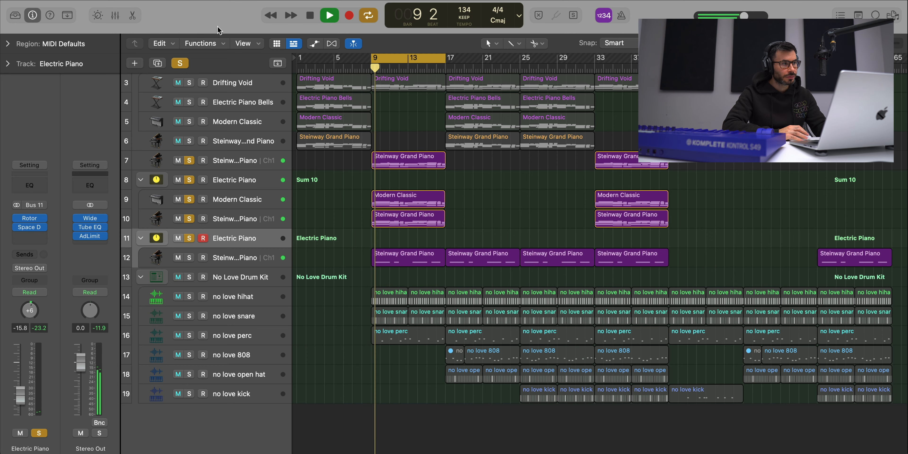
{"action": "left_click", "coordinate": [189, 83]}
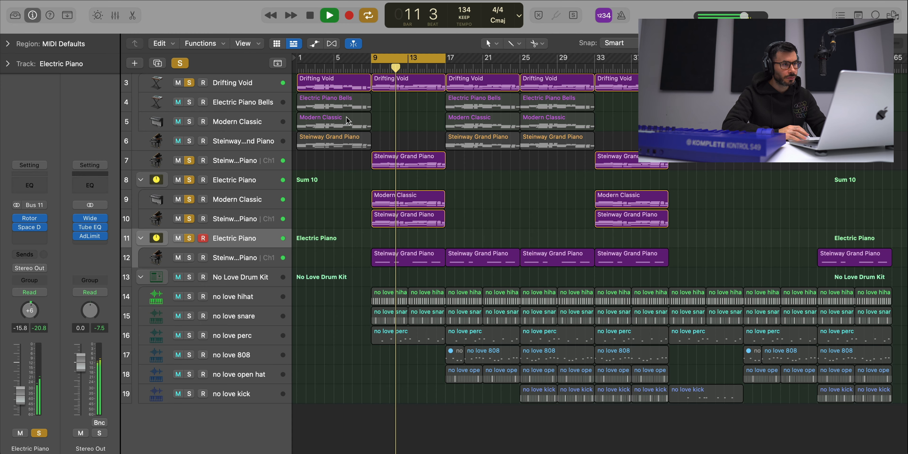
{"action": "scroll", "coordinate": [219, 121], "scroll_direction": "up", "scroll_amount": 2}
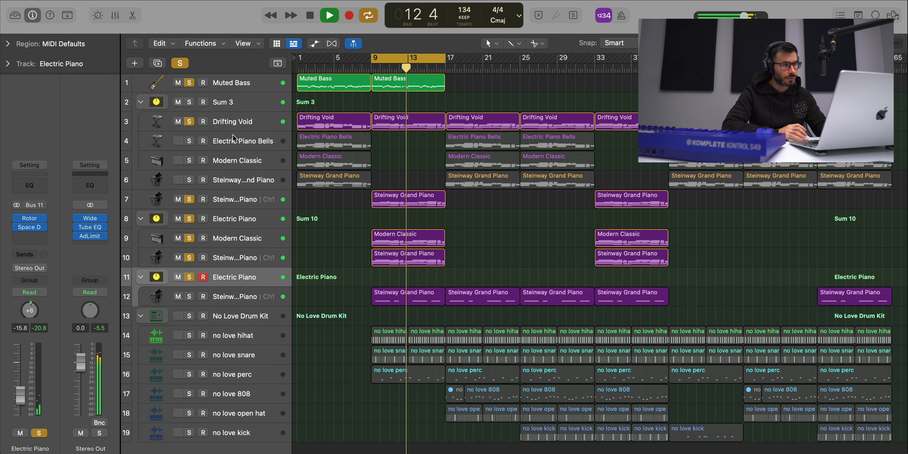
{"action": "scroll", "coordinate": [354, 159], "scroll_direction": "down", "scroll_amount": 1}
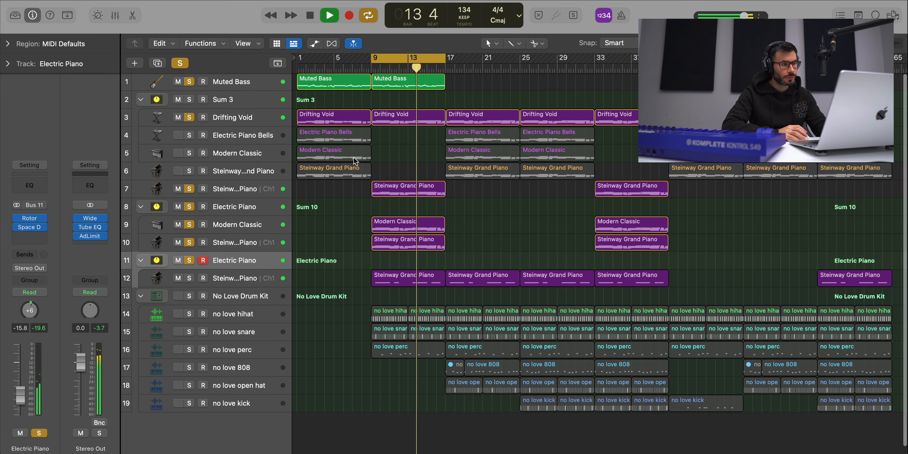
{"action": "scroll", "coordinate": [354, 157], "scroll_direction": "down", "scroll_amount": 1}
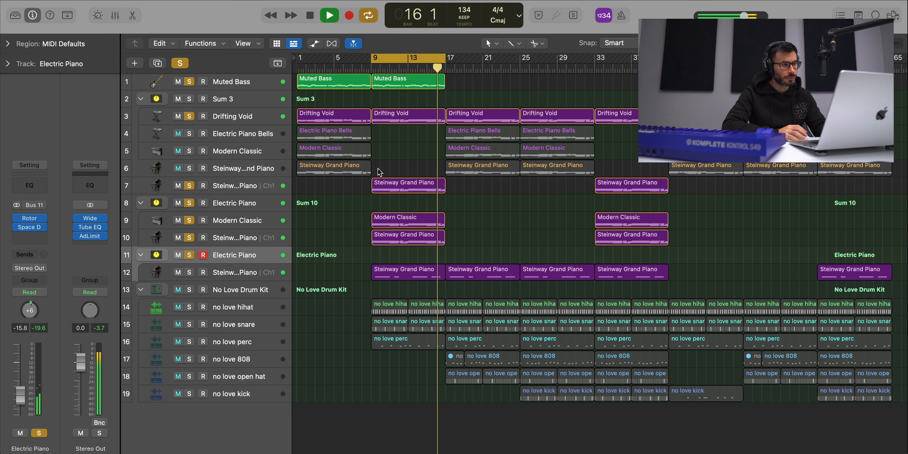
{"action": "key", "text": "space"}
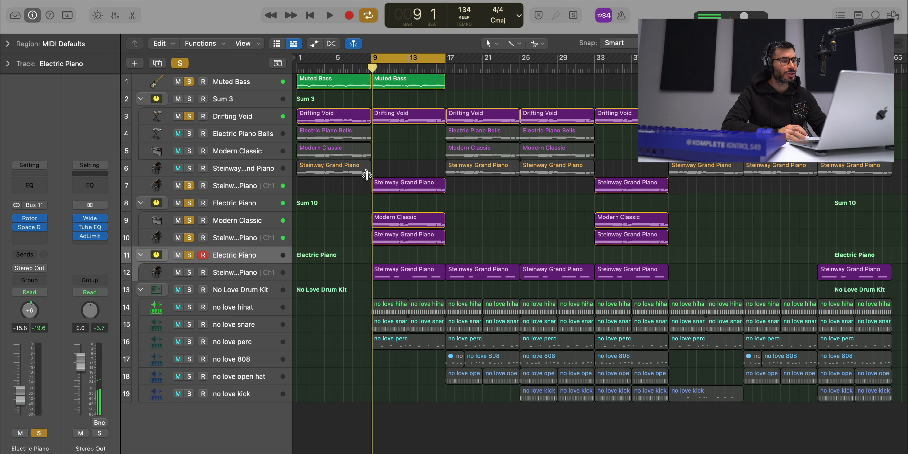
Step: Clear all solos, solo the no love hihat track of the drum kit and audition it from bar 9
{"action": "left_click", "coordinate": [232, 283]}
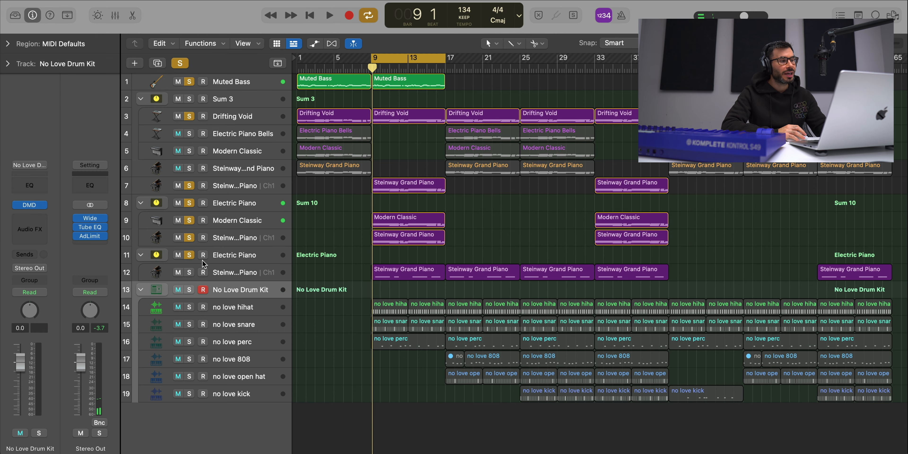
{"action": "left_click", "coordinate": [190, 256], "text": "alt"}
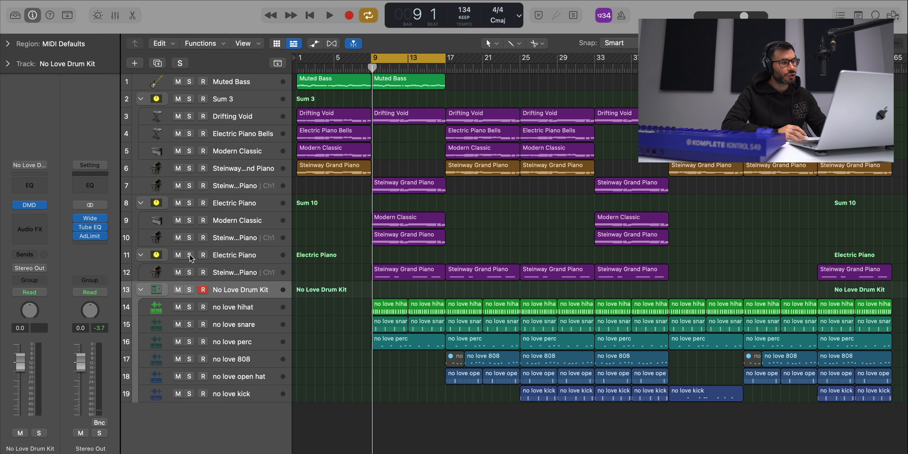
{"action": "left_click", "coordinate": [240, 307]}
{"action": "left_click", "coordinate": [189, 307]}
{"action": "key", "text": "space"}
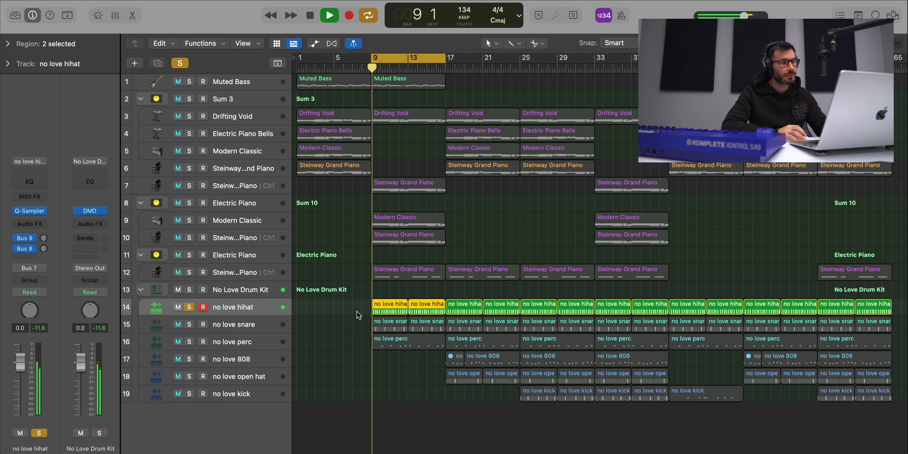
{"action": "double_click", "coordinate": [384, 305]}
{"action": "key", "text": "x"}
{"action": "key", "text": "x"}
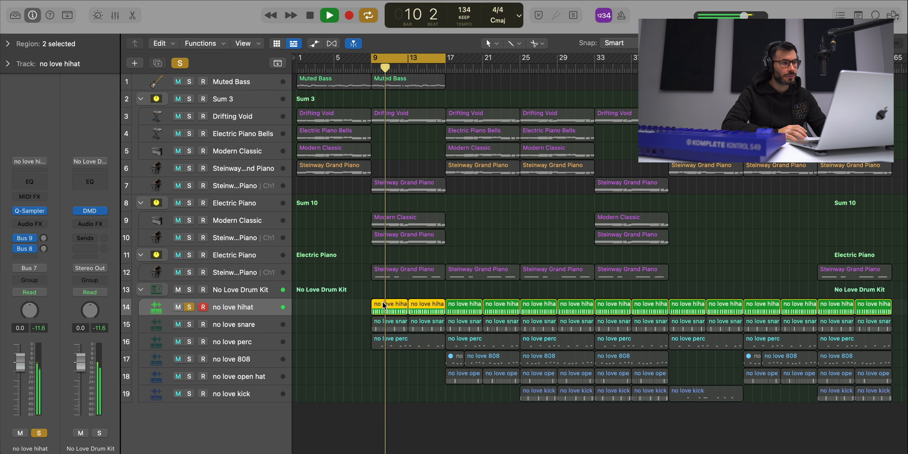
Step: Add the no love snare and no love perc to the solo, examine the bar 9 perc region's notes and stop playback
{"action": "left_click", "coordinate": [194, 323]}
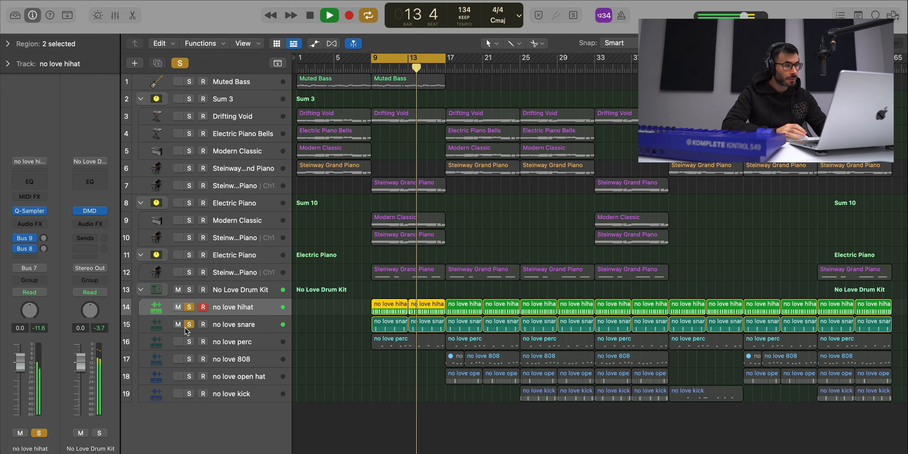
{"action": "left_click", "coordinate": [189, 342]}
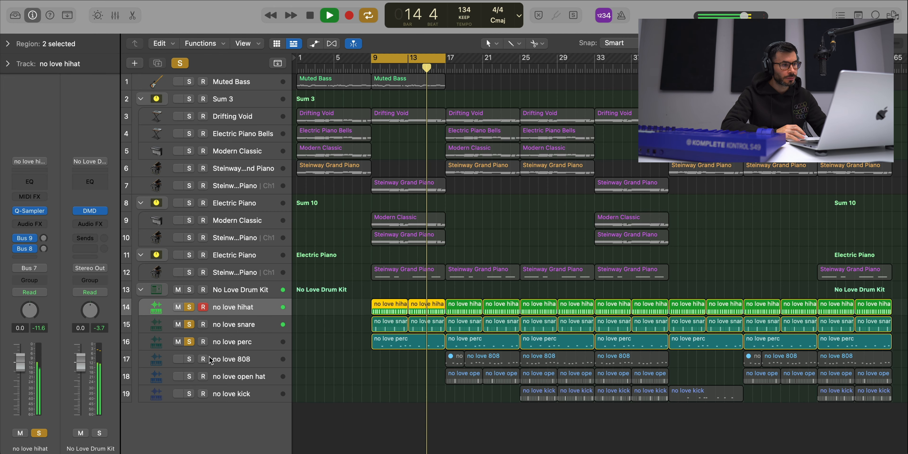
{"action": "double_click", "coordinate": [409, 342]}
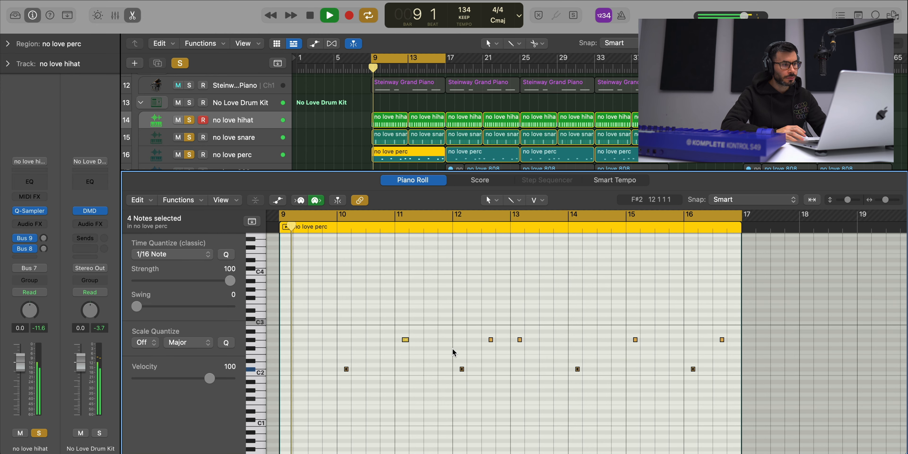
{"action": "key", "text": "x"}
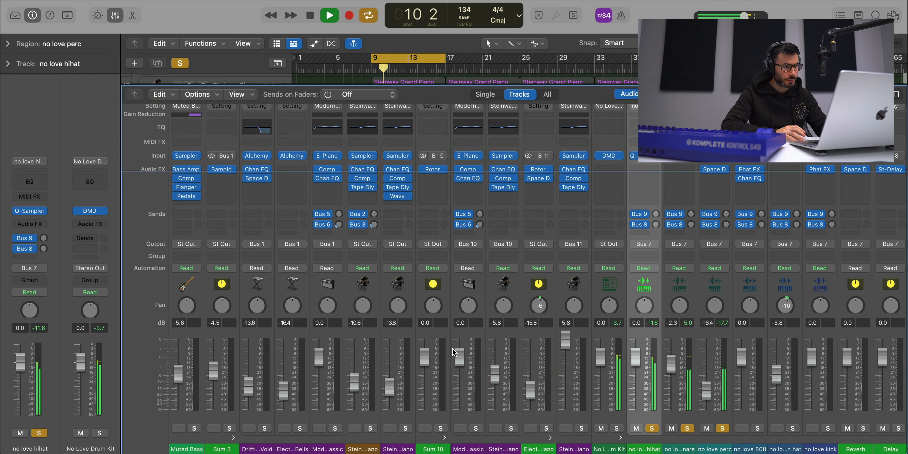
{"action": "key", "text": "x"}
{"action": "key", "text": "space"}
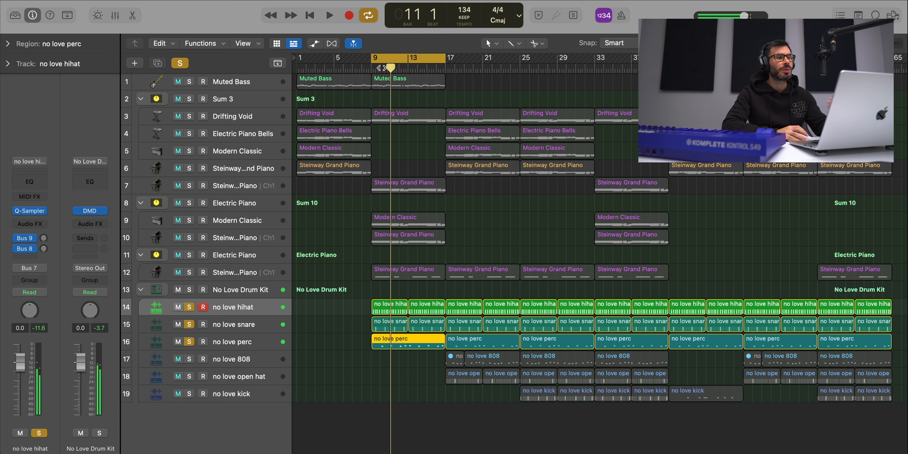
Step: Move the cycle range to bars 17 to 25 and select the regions of tracks 3 to 6 in that section
{"action": "left_click_drag", "start_coordinate": [392, 59], "coordinate": [466, 60]}
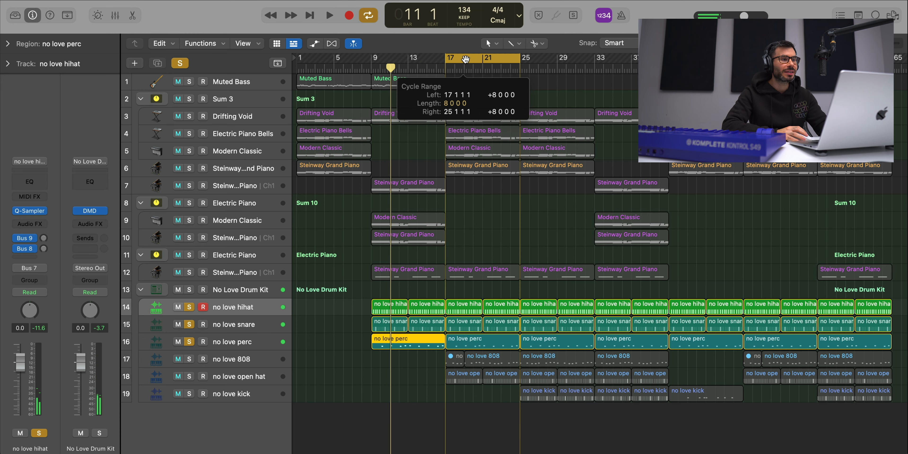
{"action": "left_click_drag", "start_coordinate": [481, 208], "coordinate": [489, 104]}
{"action": "left_click_drag", "start_coordinate": [312, 209], "coordinate": [334, 109]}
{"action": "left_click_drag", "start_coordinate": [457, 198], "coordinate": [490, 94]}
{"action": "scroll", "coordinate": [489, 97], "scroll_direction": "right", "scroll_amount": 1}
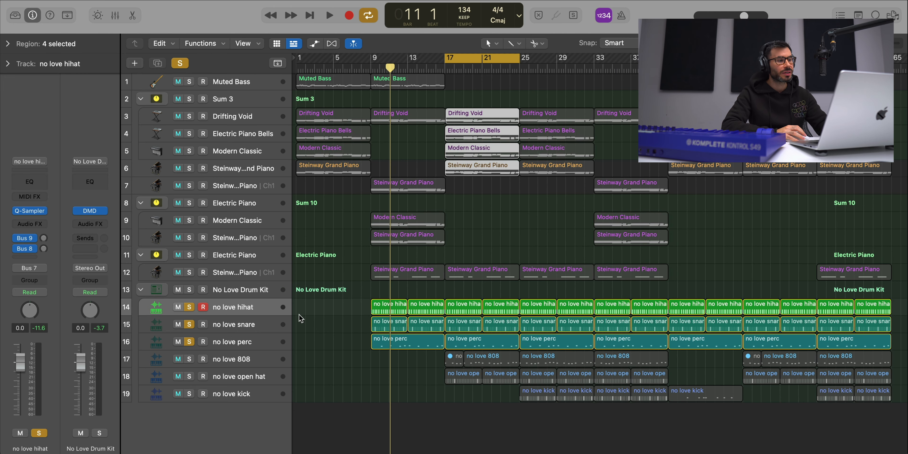
Step: Add the no love open hat, Sum 3, track 6 Steinway Grand Piano and second Electric Piano stack to the solo and play from bar 17
{"action": "left_click", "coordinate": [226, 374]}
{"action": "left_click", "coordinate": [192, 375]}
{"action": "key", "text": "space"}
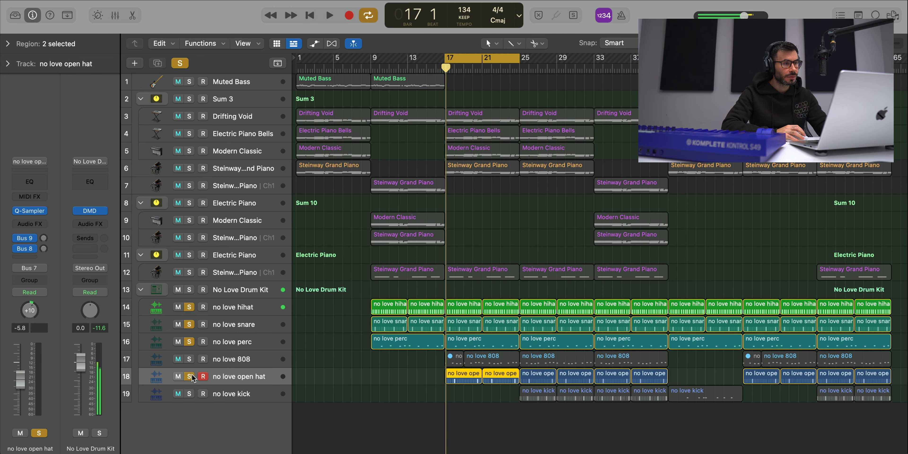
{"action": "left_click", "coordinate": [189, 99]}
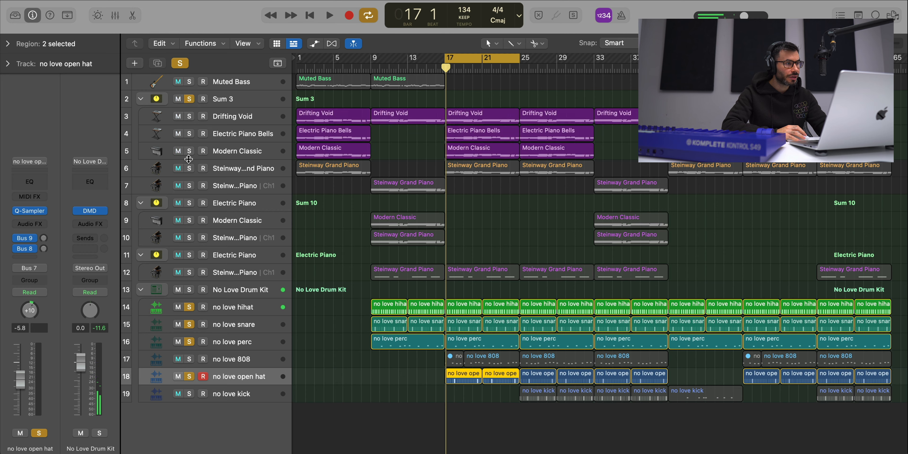
{"action": "left_click", "coordinate": [189, 169]}
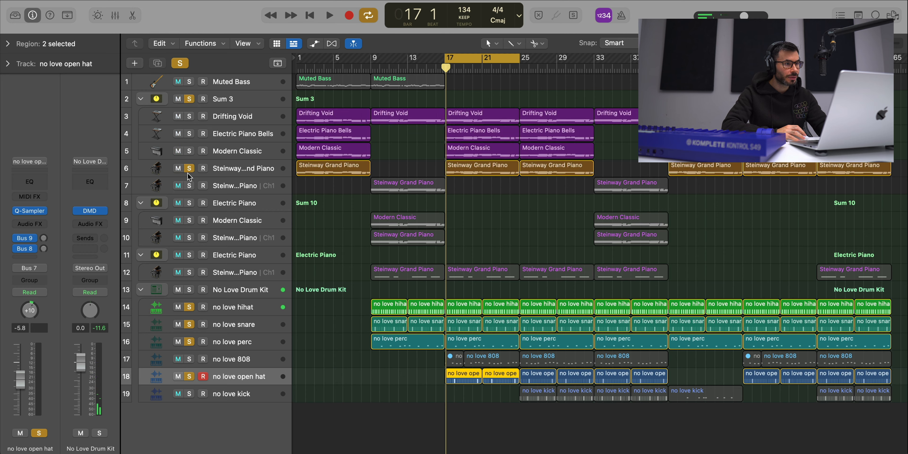
{"action": "left_click", "coordinate": [190, 272]}
{"action": "left_click", "coordinate": [189, 273]}
{"action": "key", "text": "space"}
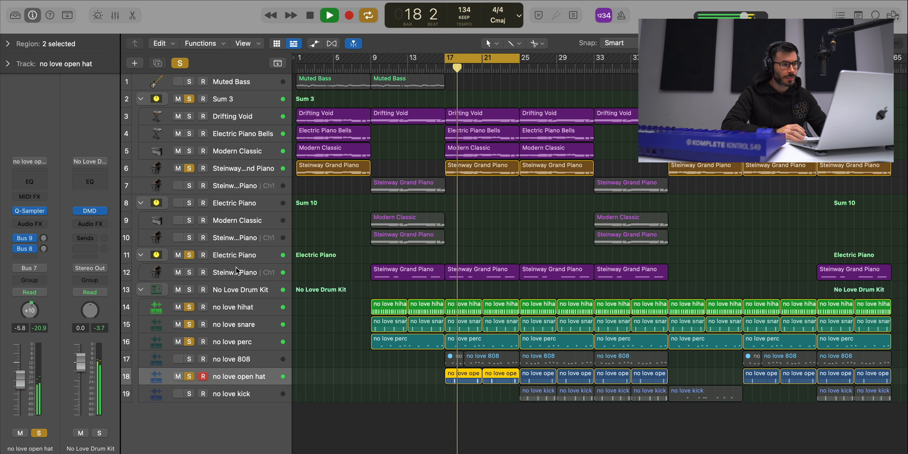
Step: Add the no love 808 to the solo, examine its bar 19 region in the Piano Roll, close the editor and stop playback
{"action": "left_click", "coordinate": [190, 359]}
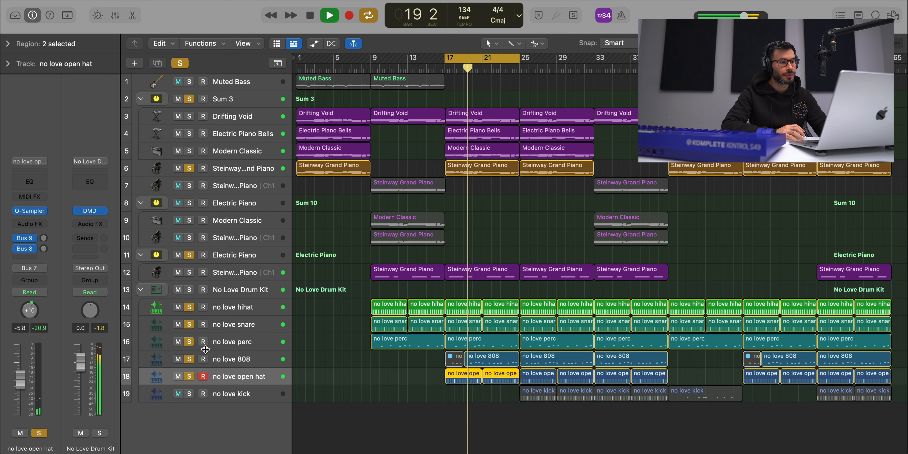
{"action": "double_click", "coordinate": [498, 356]}
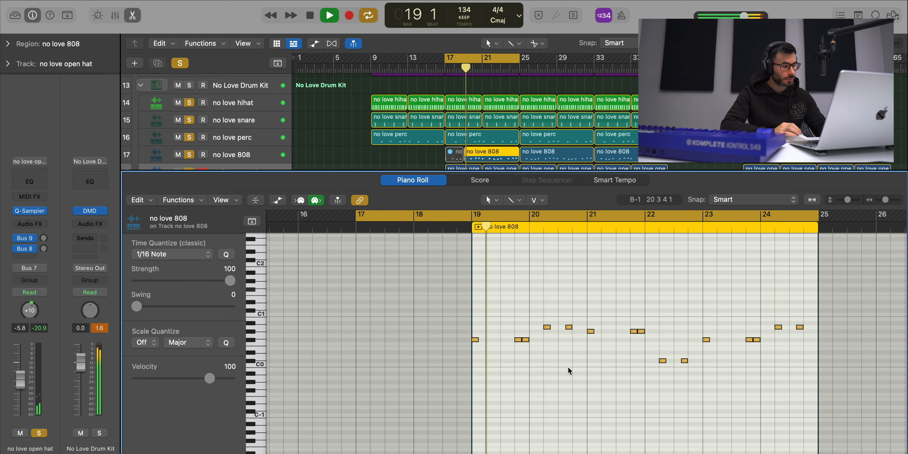
{"action": "key", "text": "e"}
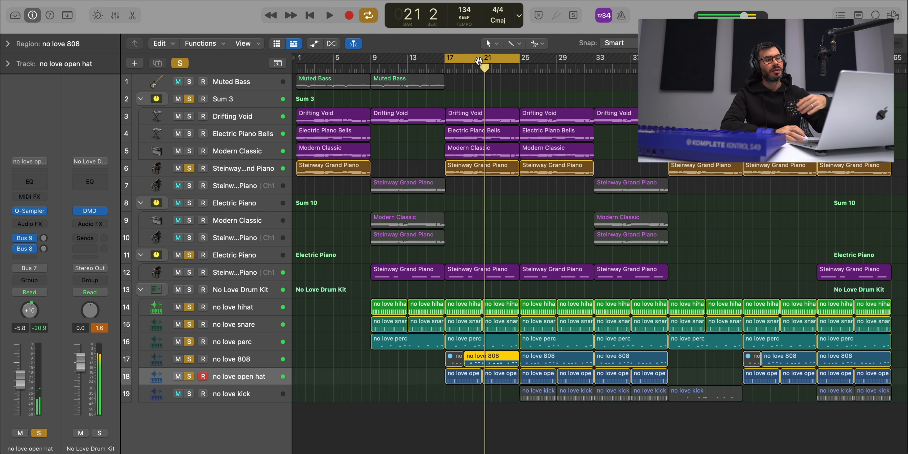
Step: Move the cycle range to bars 25 to 33, add the no love kick to the solo and audition the section
{"action": "left_click_drag", "start_coordinate": [481, 58], "coordinate": [550, 58]}
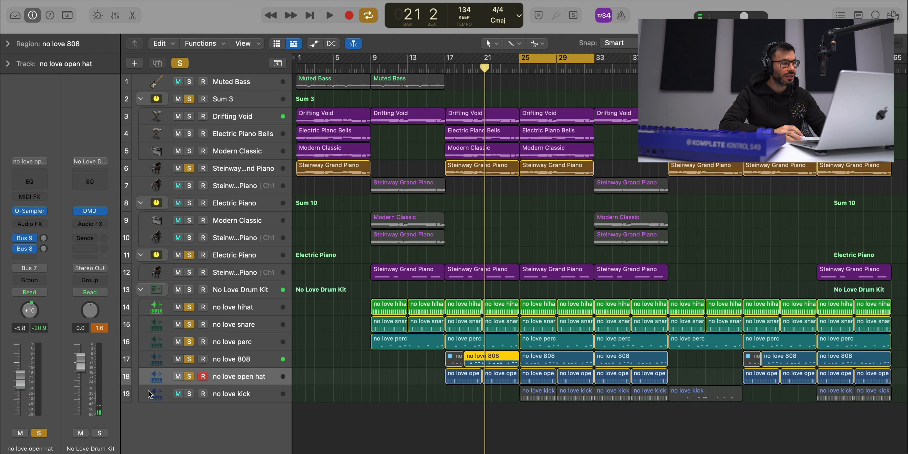
{"action": "left_click", "coordinate": [189, 393]}
{"action": "left_click", "coordinate": [238, 393]}
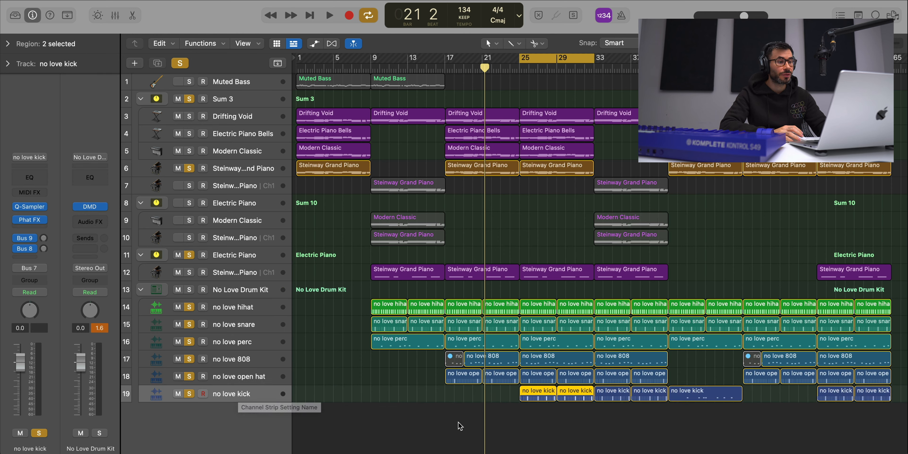
{"action": "key", "text": "space"}
{"action": "left_click", "coordinate": [539, 416]}
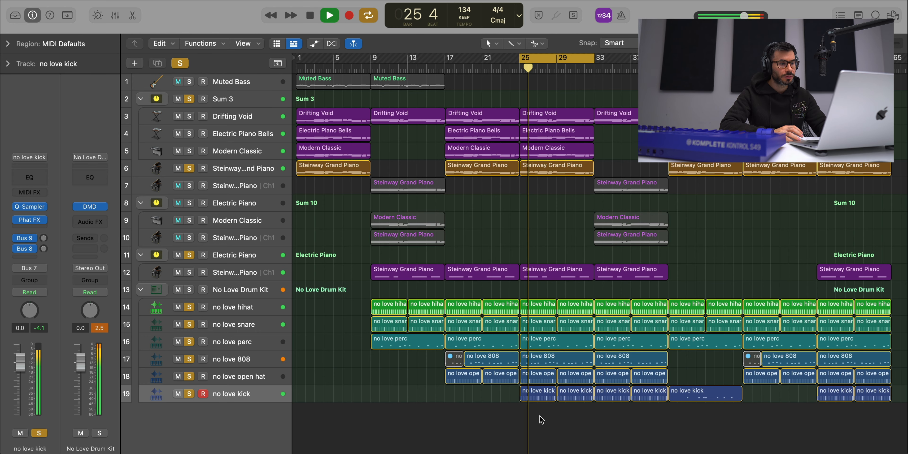
Step: Examine the no love kick pattern at bar 25 in the Step Sequencer and close the editor
{"action": "double_click", "coordinate": [538, 393]}
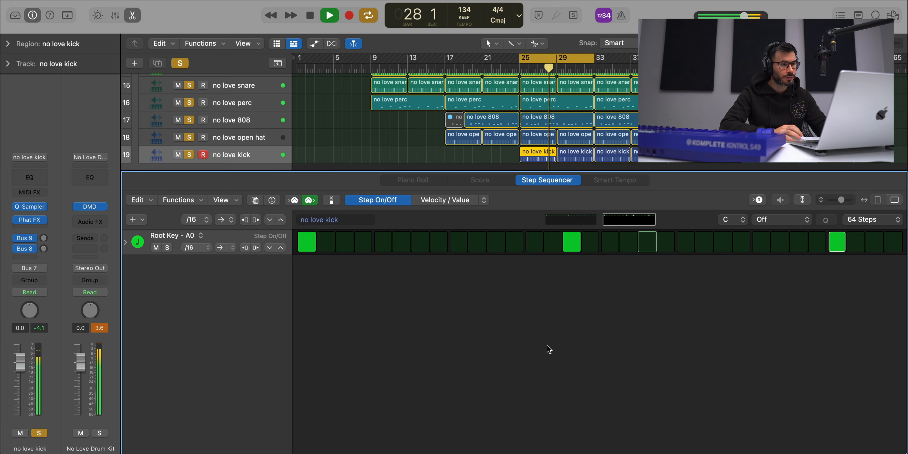
{"action": "key", "text": "x"}
{"action": "key", "text": "x"}
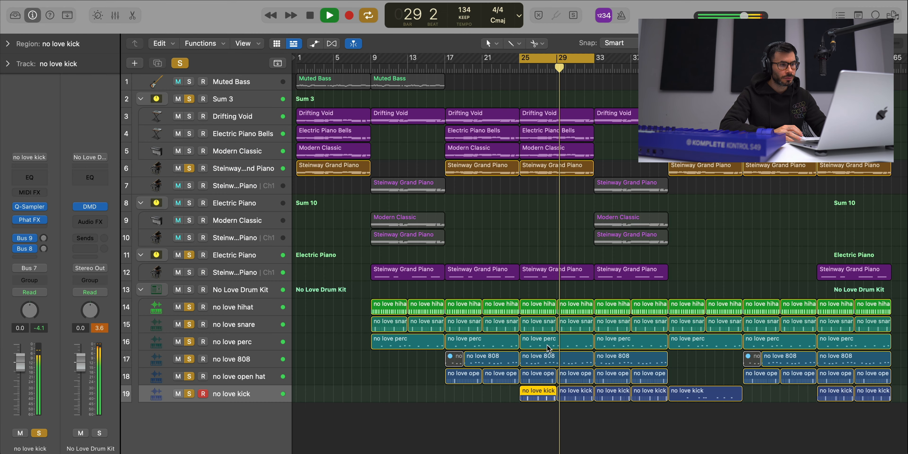
Step: Audition only the No Love Drum Kit stack, then clear its solo to hear the full mix and stop playback
{"action": "left_click", "coordinate": [189, 289], "text": "alt"}
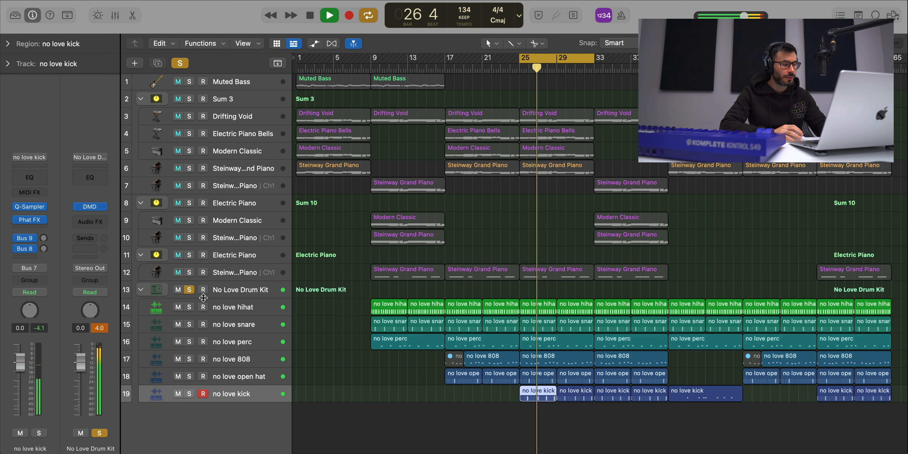
{"action": "left_click", "coordinate": [189, 290]}
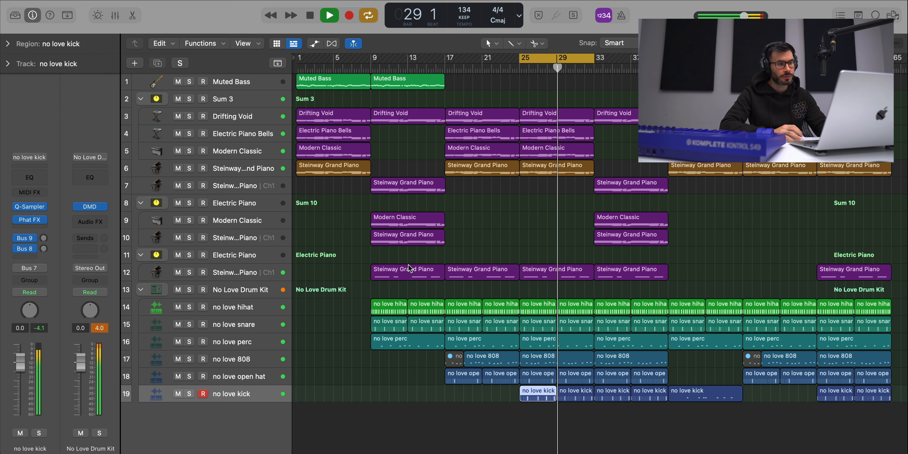
{"action": "key", "text": "space"}
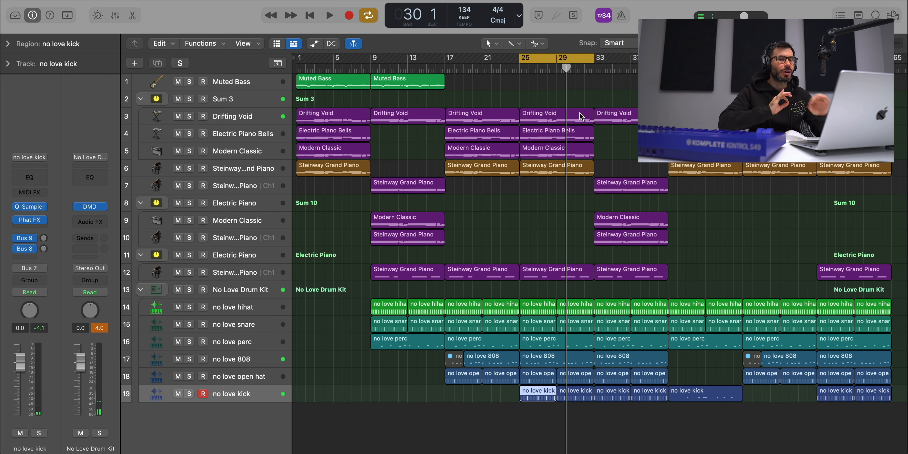
Step: Move the cycle range to bars 41 to 49 and play the full arrangement from bar 41
{"action": "left_click_drag", "start_coordinate": [579, 59], "coordinate": [727, 59]}
{"action": "left_click_drag", "start_coordinate": [698, 204], "coordinate": [705, 117]}
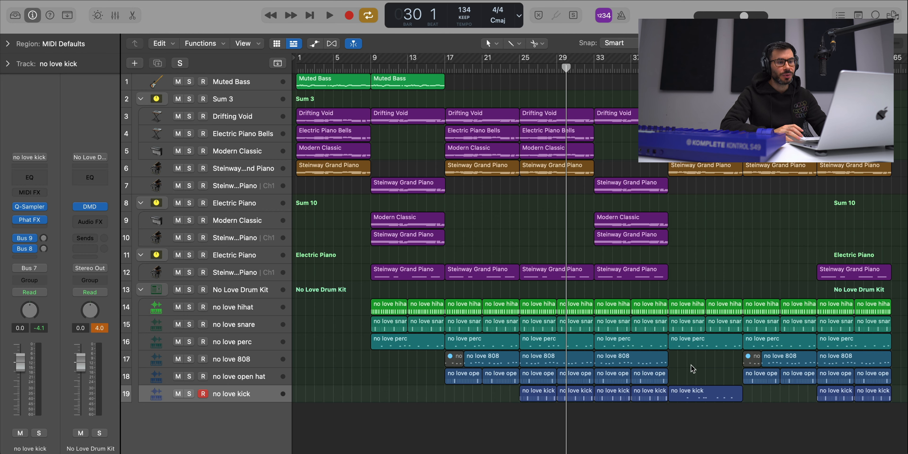
{"action": "key", "text": "space"}
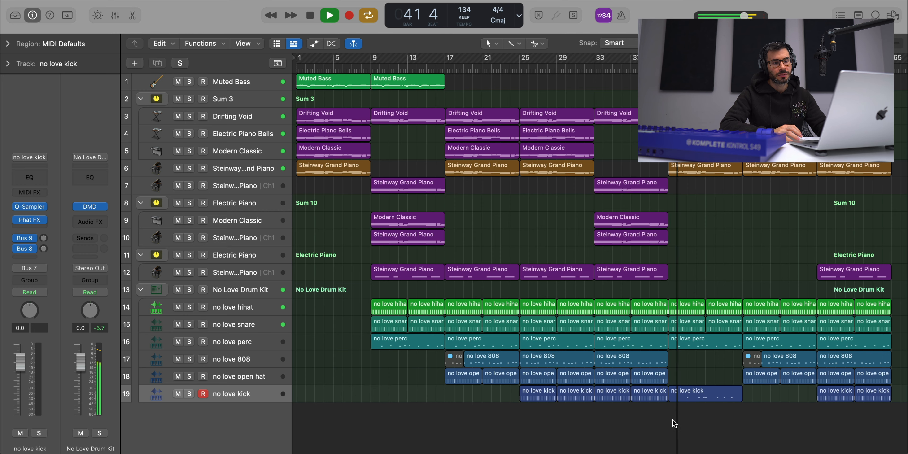